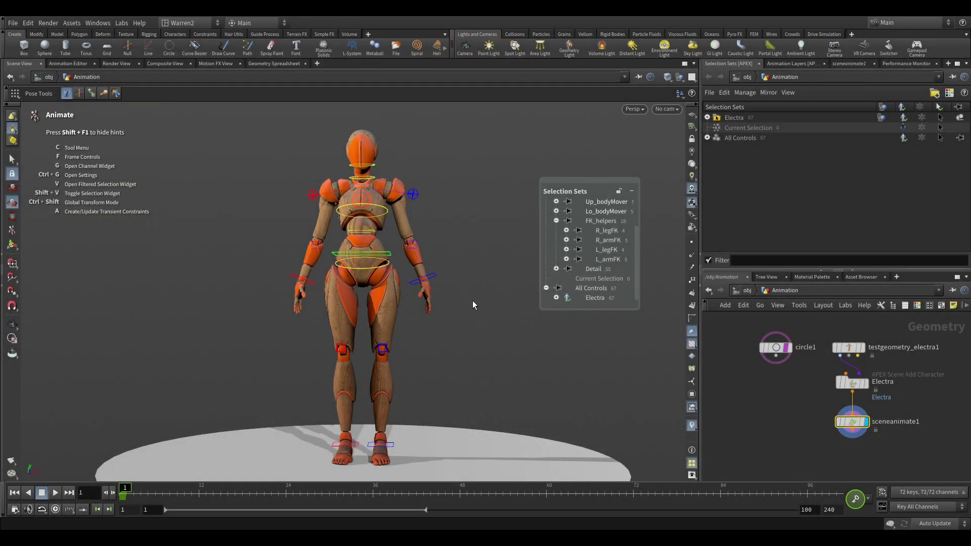
Select the left hand IK control and collapse the side panes so the viewport fills the window.
right_click_drag(477, 277, 457, 278, "alt")
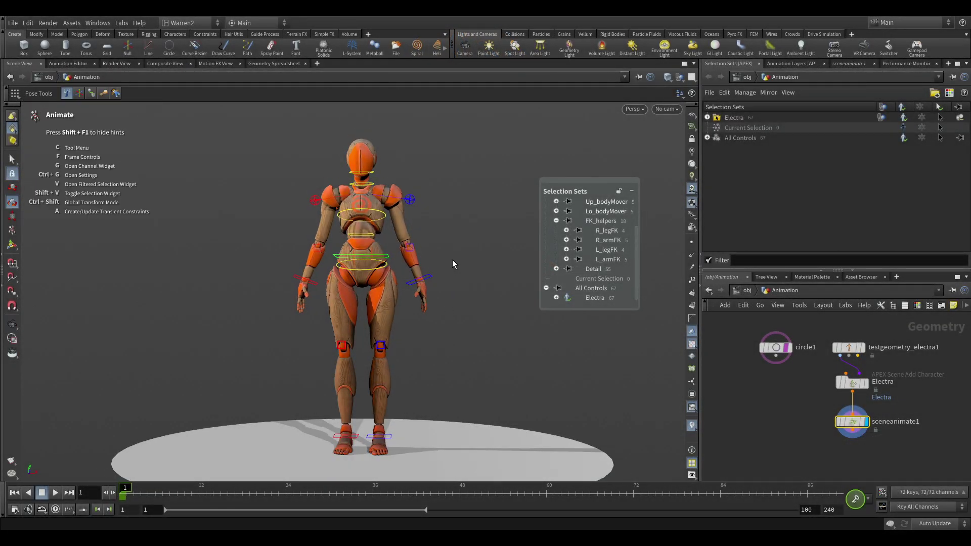
left_click(429, 284)
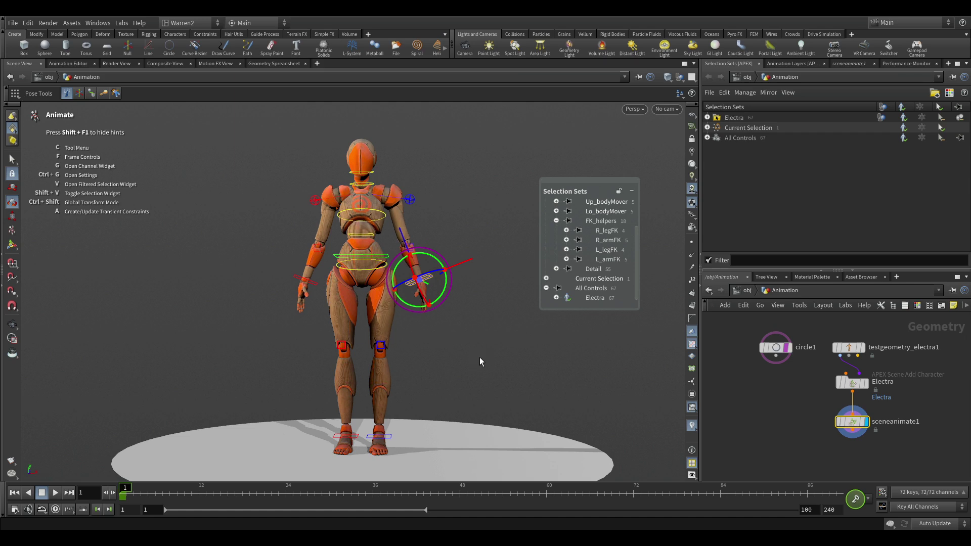
left_click(700, 284)
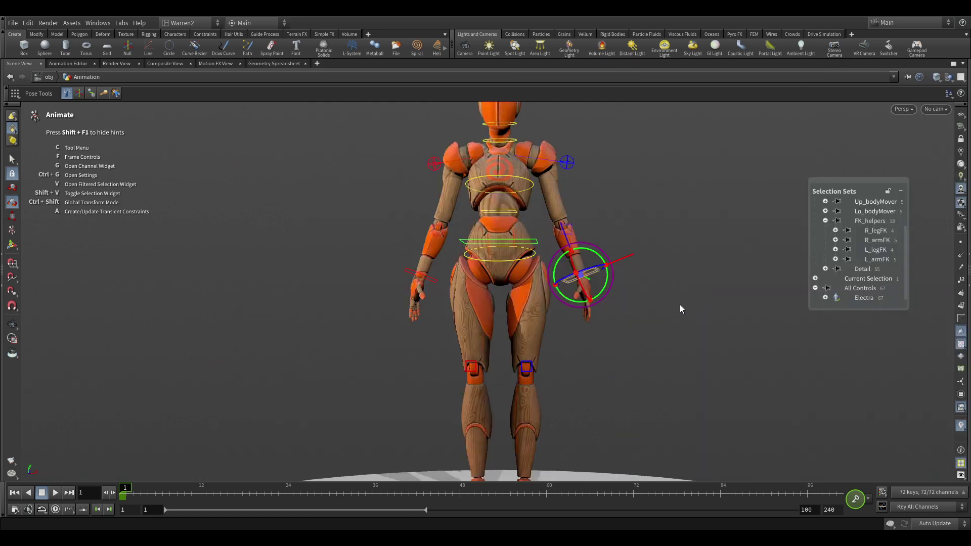
key("Escape")
middle_click_drag(640, 287, 608, 290, "alt")
left_click_drag(623, 289, 628, 288, "alt")
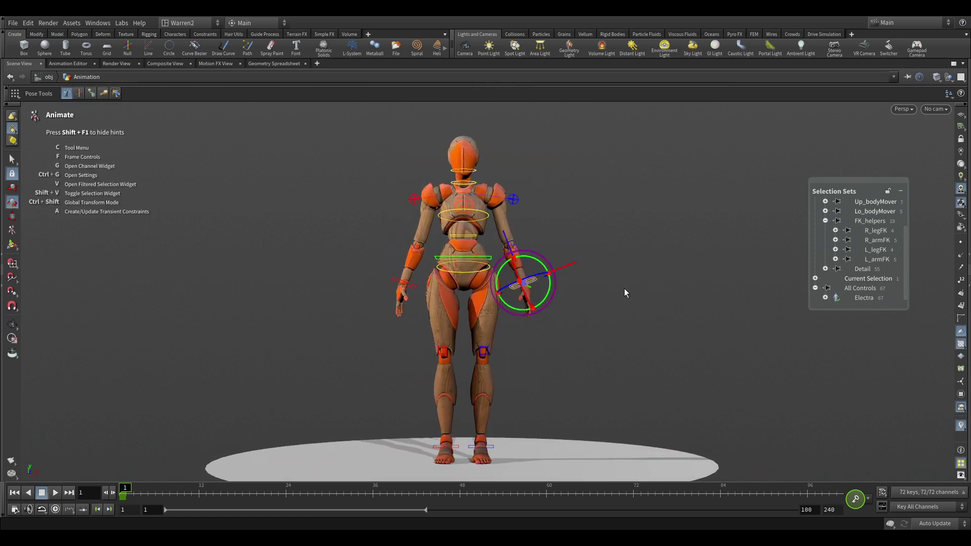
Show the viewer state parameters in a floating dialog beside the character and enable Draw Handles in All Viewports.
key("p")
left_click_drag(645, 180, 682, 162)
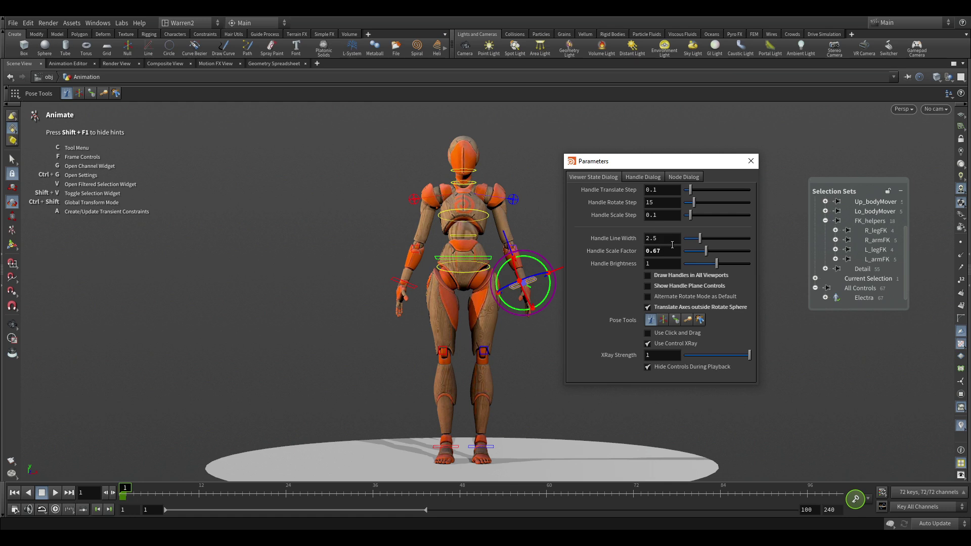
middle_click_drag(667, 238, 666, 265)
middle_click_drag(544, 372, 526, 354, "alt")
scroll(527, 353, "down", 1, "alt")
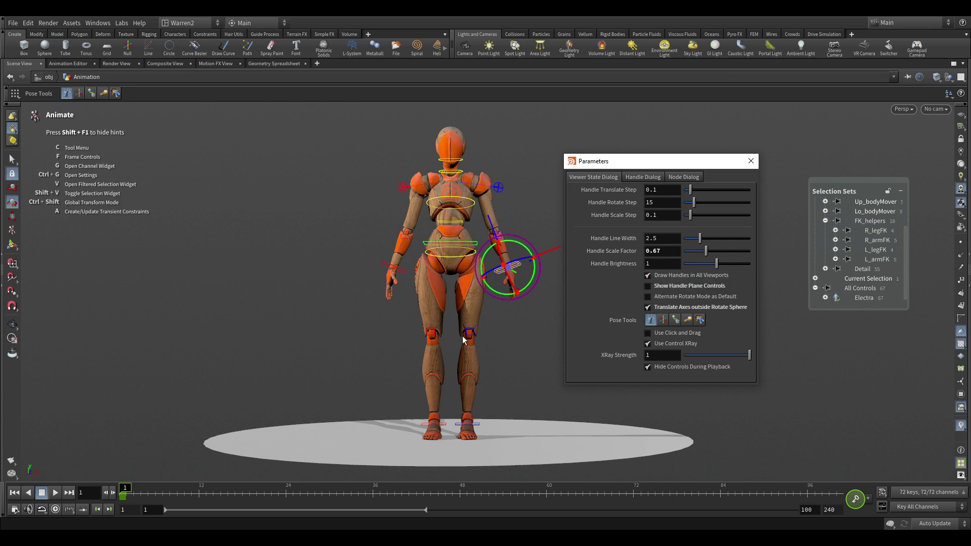
Examine the left hand handle in the four-view layout, with the full character framed in the Right view.
key("Escape")
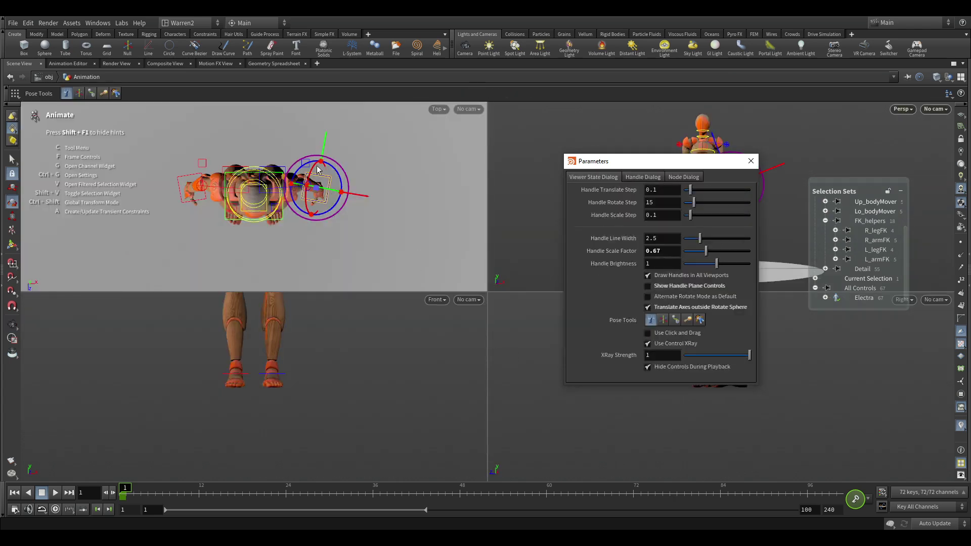
left_click_drag(638, 172, 454, 256)
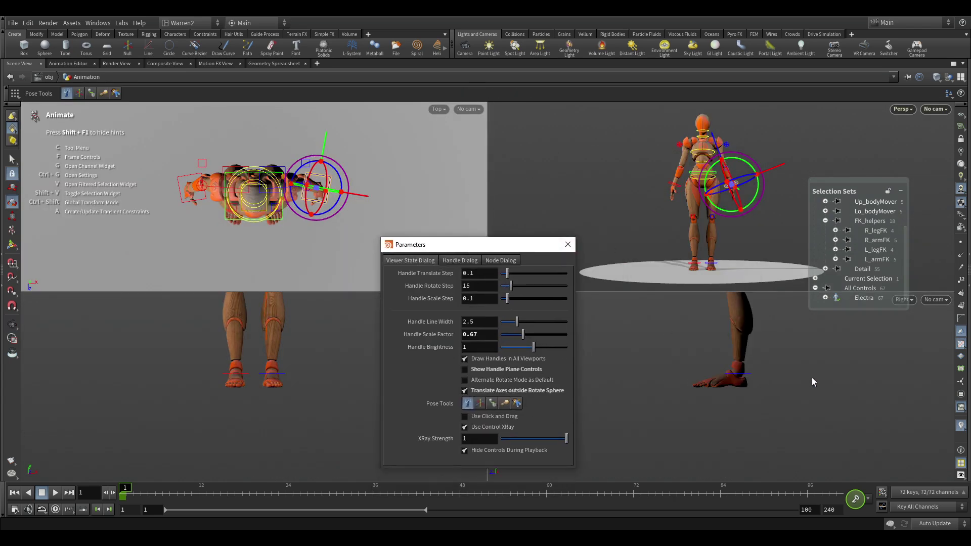
key("Escape")
scroll(737, 379, "down", 3)
middle_click_drag(689, 389, 619, 446)
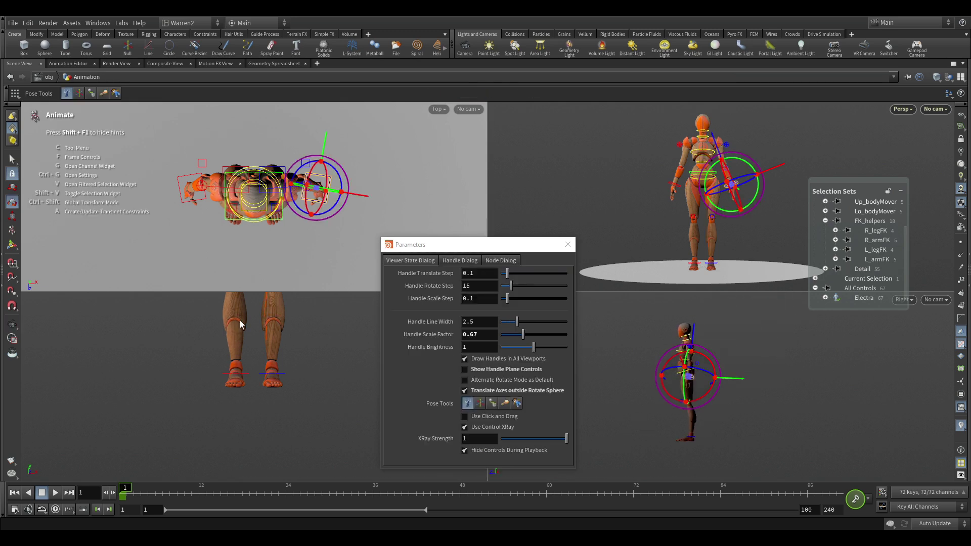
Disable Draw Handles in All Viewports and return to the single perspective view with the parameters beside the character.
left_click(465, 359)
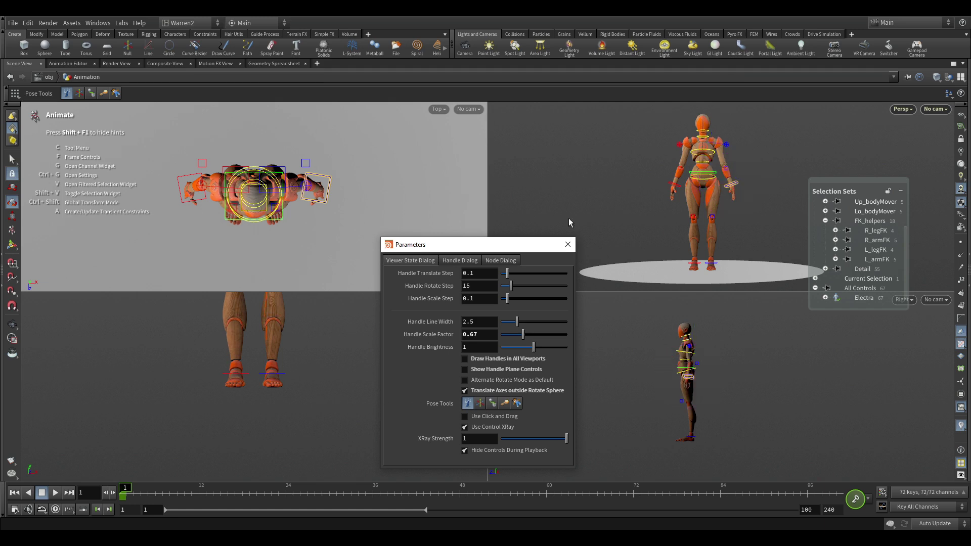
key("Escape")
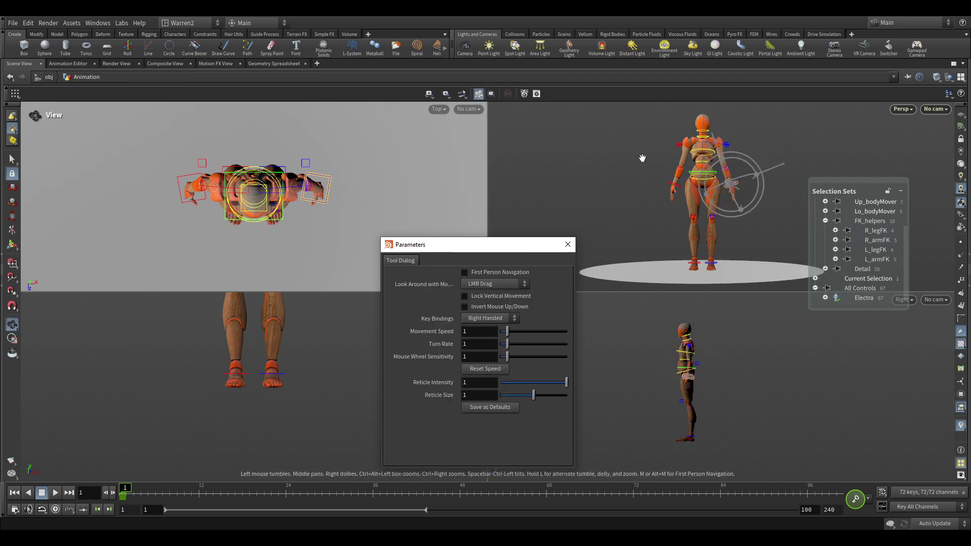
key("Return")
key("space+b")
left_click_drag(498, 248, 707, 164)
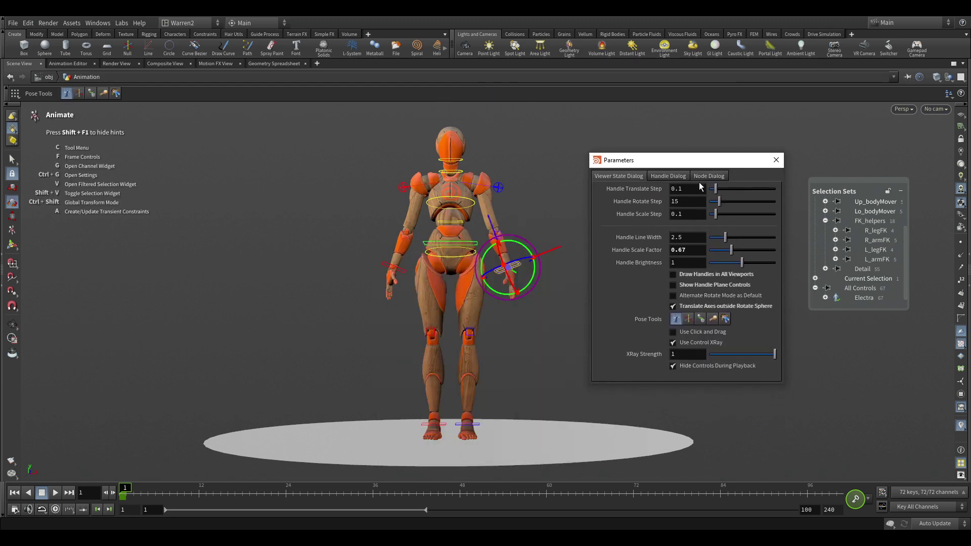
Try moving the left hand control with Show Handle Plane Controls enabled, and revert both the move and the option.
left_click(672, 286)
left_click_drag(516, 248, 512, 283)
key("ctrl+z")
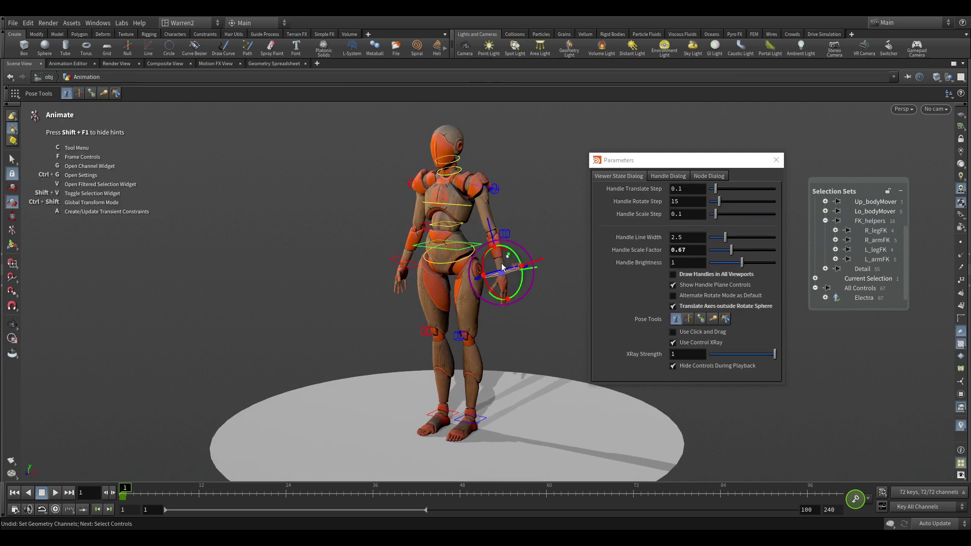
left_click(672, 285)
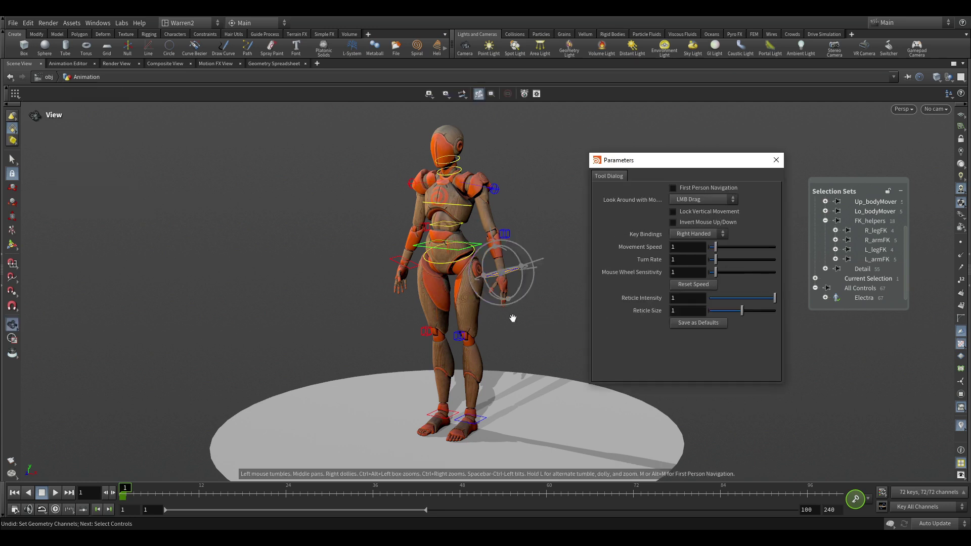
left_click_drag(512, 317, 535, 280, "alt")
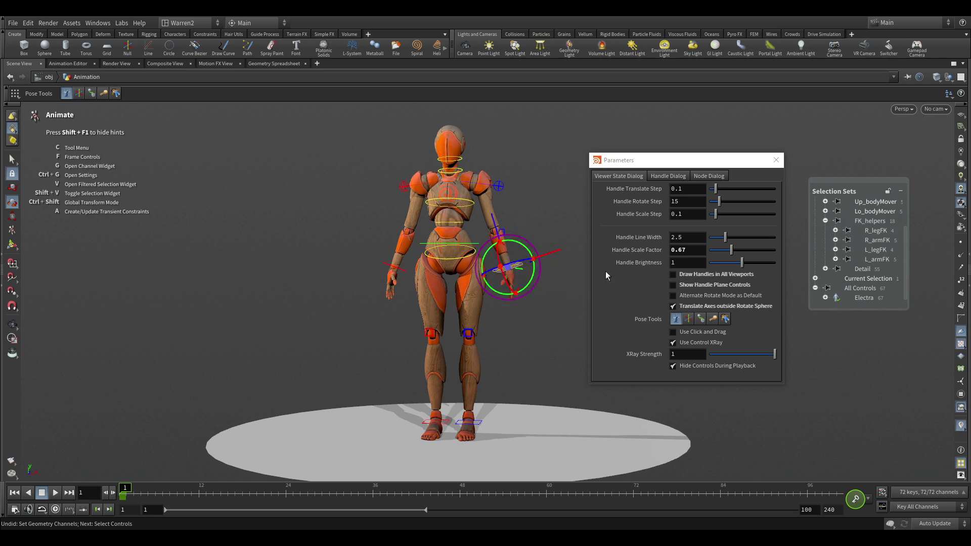
Rotate the left hand control with Alternate Rotate Mode as Default enabled, and turn the option back off.
left_click(673, 296)
left_click_drag(541, 289, 544, 343)
left_click(674, 295)
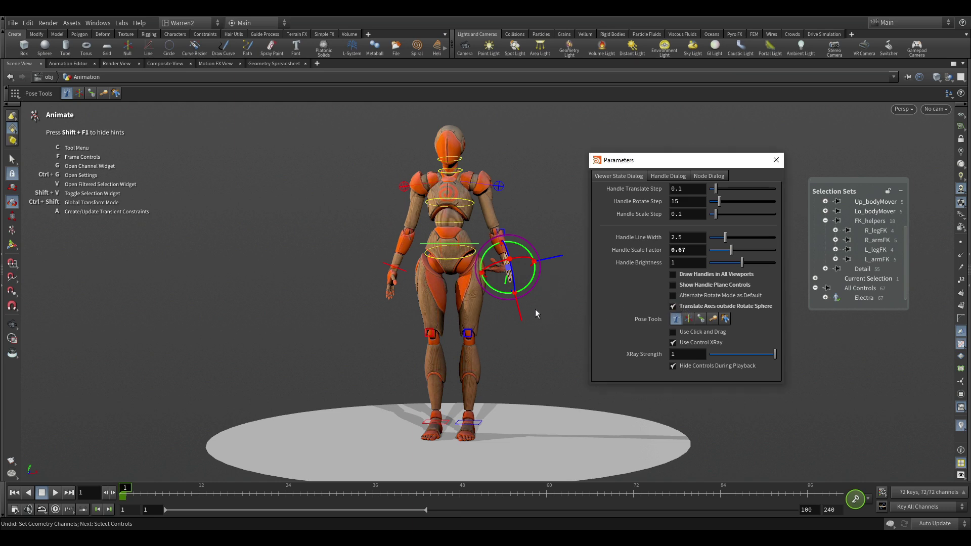
Turn Translate Axes outside Rotate Sphere off and back on to compare the handle's appearance.
left_click(673, 306)
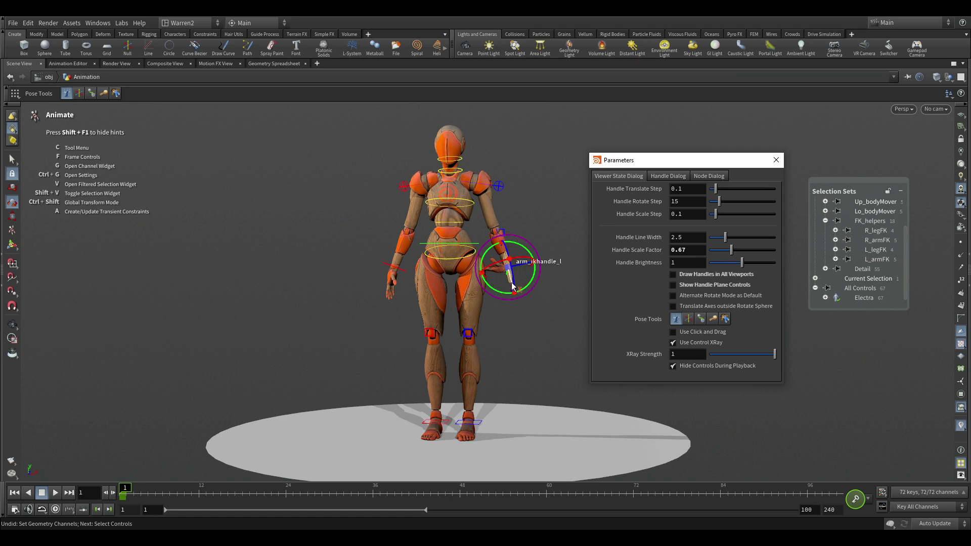
left_click(674, 307)
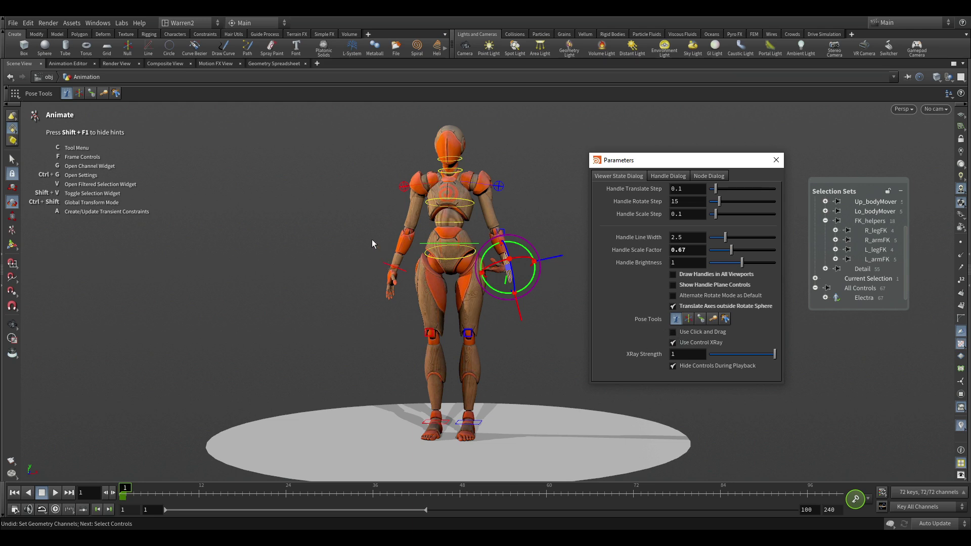
Select the right hand IK control, review its context options, and switch the handle through scale, rotate and translate modes.
left_click(388, 268)
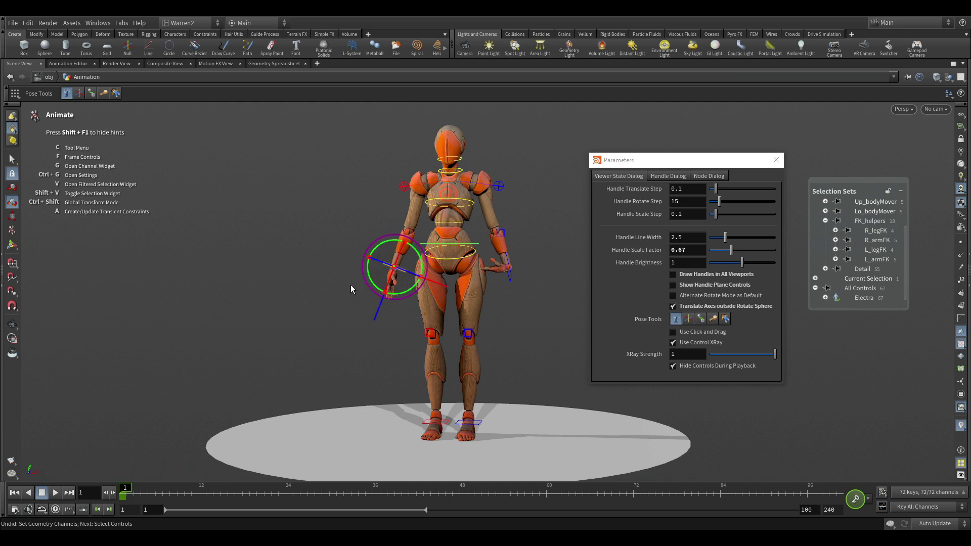
key("ctrl+shift")
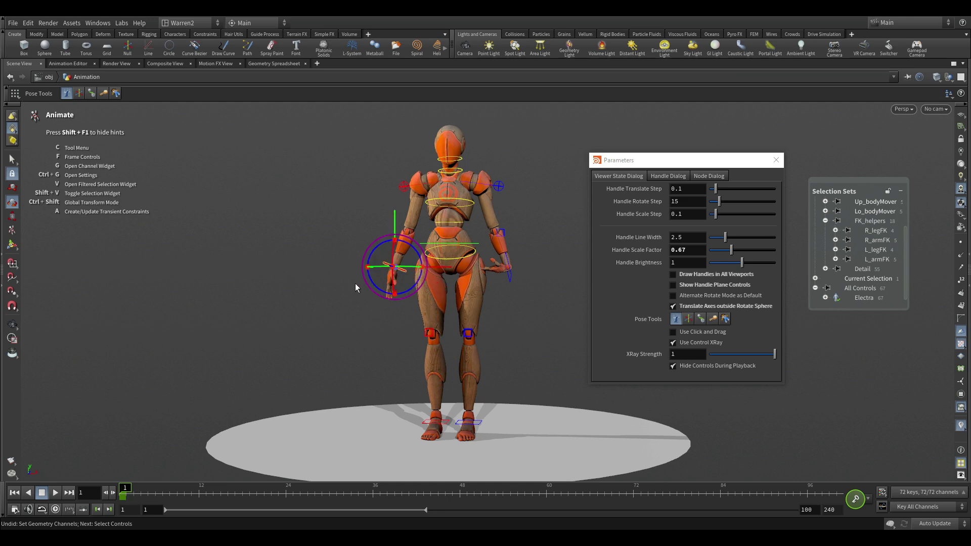
right_click(390, 271)
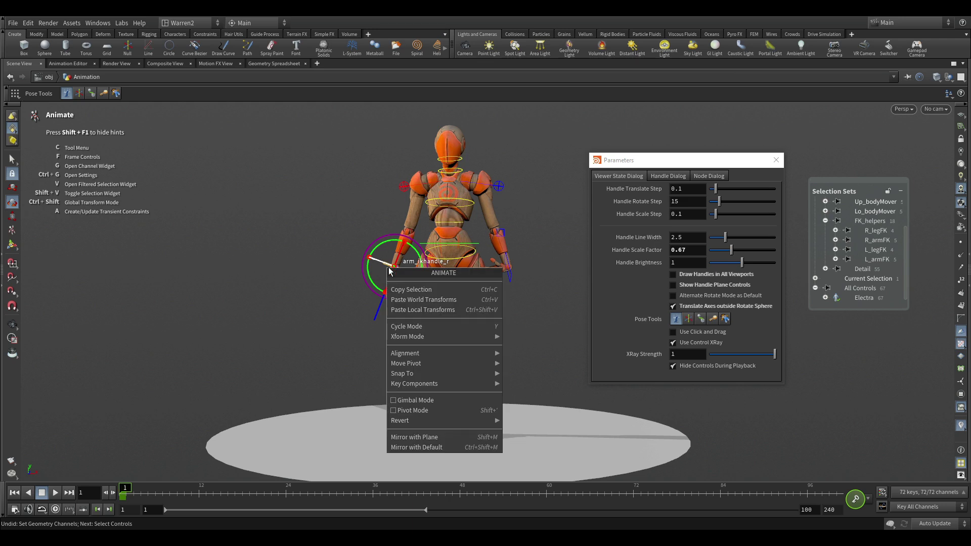
left_click(262, 266)
key("e")
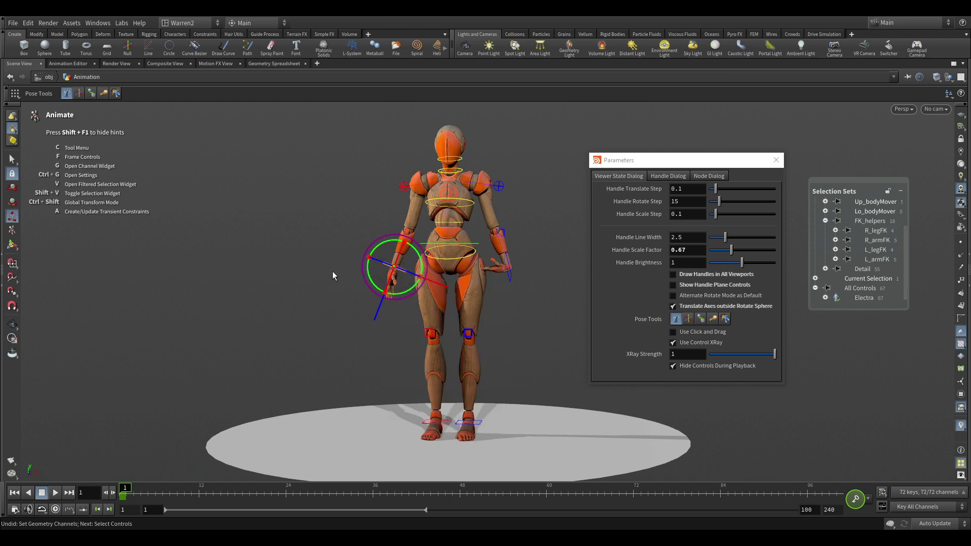
key("r")
key("t")
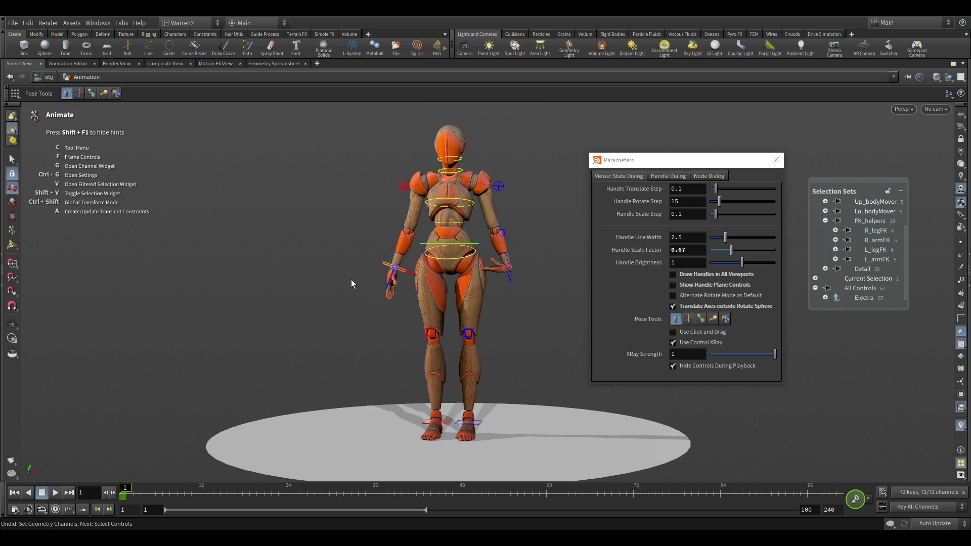
Cycle the right hand control's handle repeatedly through its available modes, ending on translate only.
key("y")
key("y")
key("y")
key("y")
key("y")
key("y")
key("y")
key("y")
key("y")
key("y")
key("y")
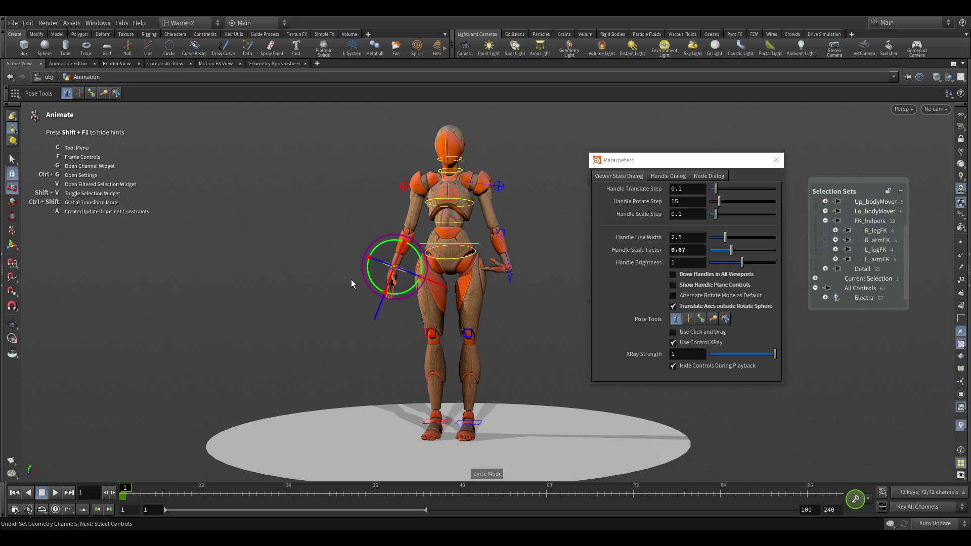
key("y")
key("y")
key("y")
key("y")
key("y")
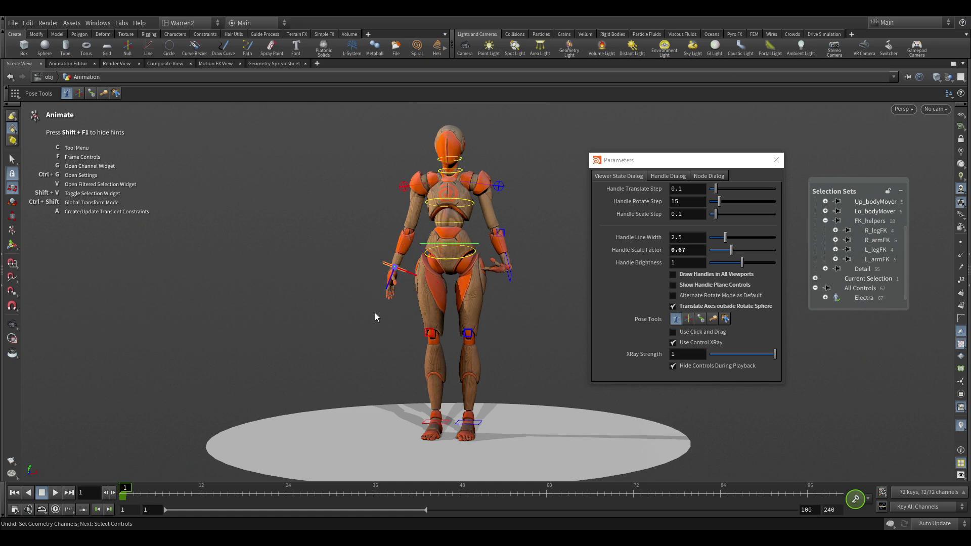
Try moving the right arm's pole control arm_pole_r after selecting it, and undo the move.
left_click_drag(375, 313, 503, 295, "alt")
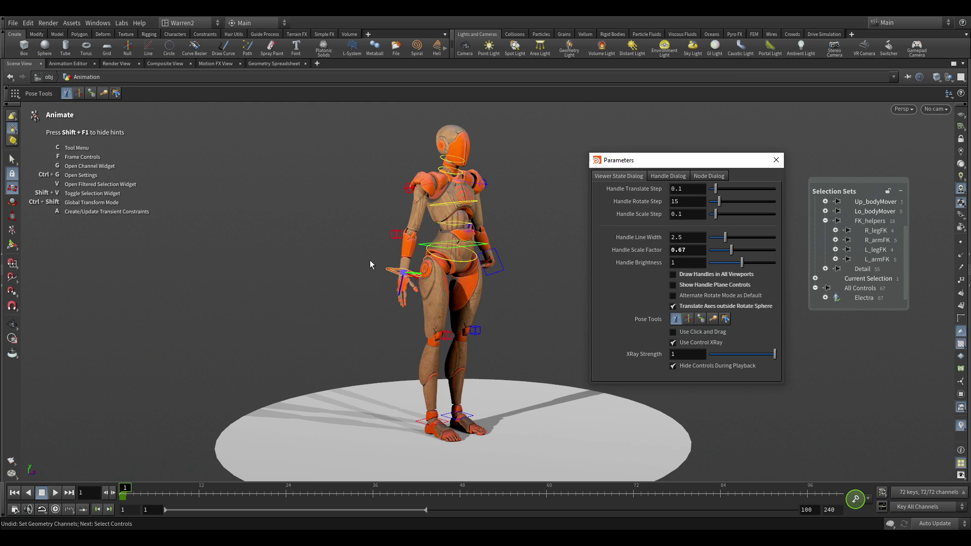
left_click(396, 237)
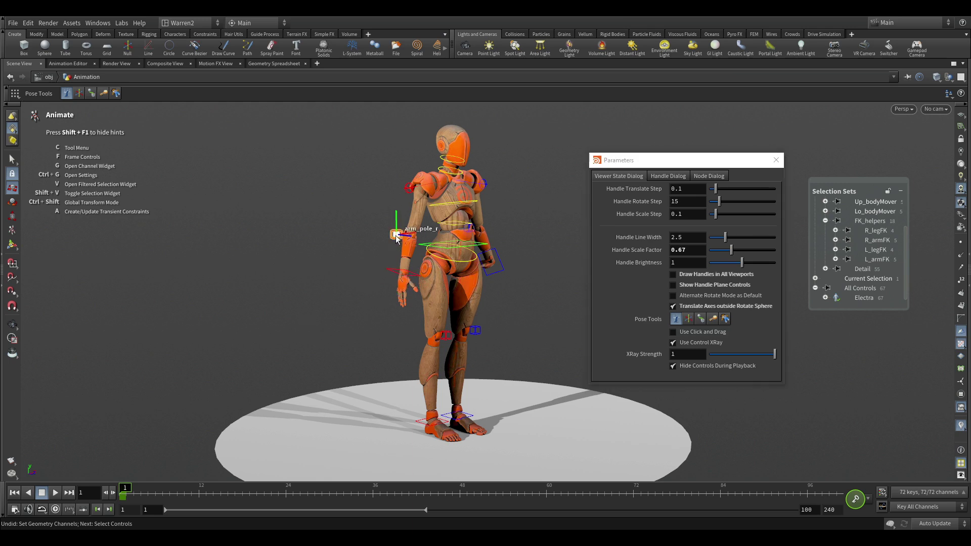
left_click_drag(393, 239, 365, 244)
key("ctrl+z")
Enable Use Click and Drag, move the right arm's pole control outward and up, and select the right hand IK control.
left_click(673, 331)
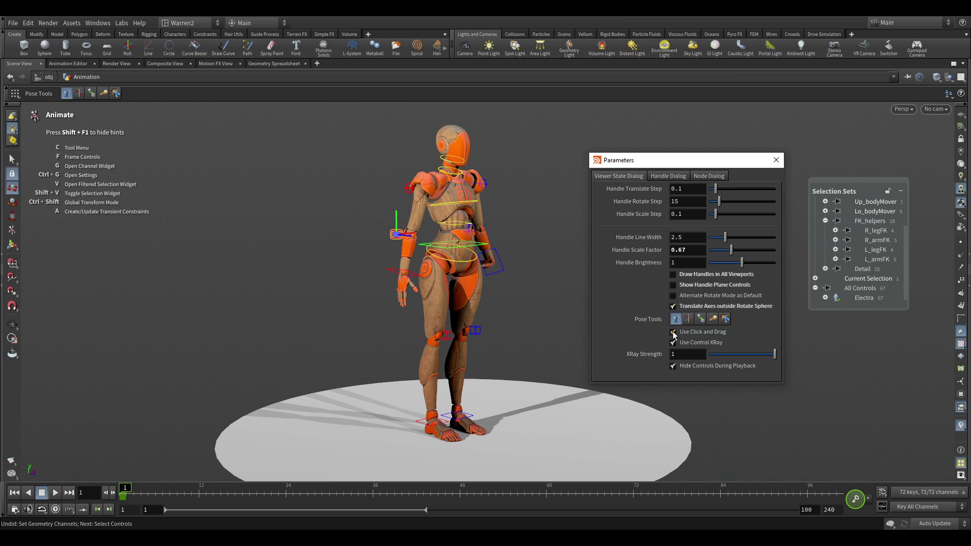
mouse_move(389, 275)
left_mouse_down()
mouse_move(347, 257)
mouse_move(396, 271)
mouse_move(391, 260)
left_mouse_up()
left_click(391, 260)
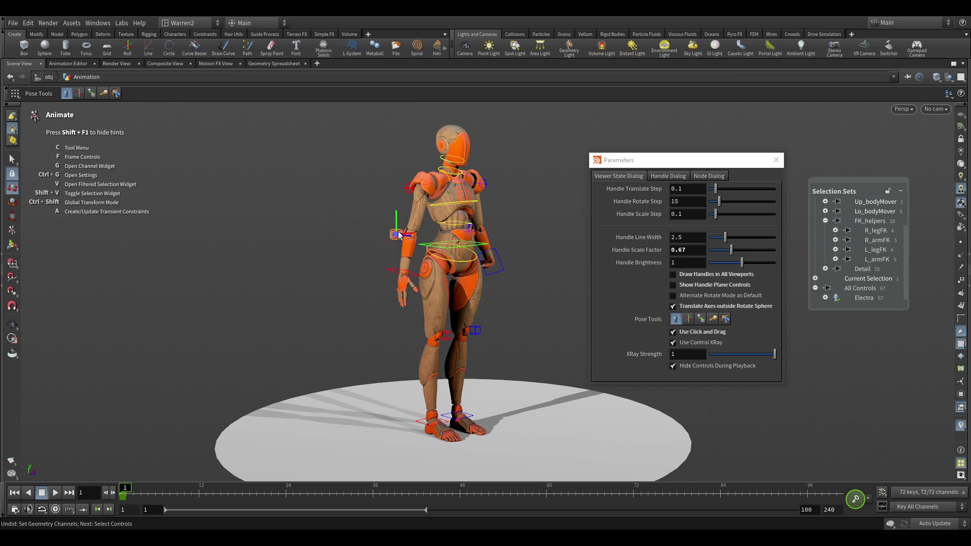
left_click_drag(398, 234, 382, 218)
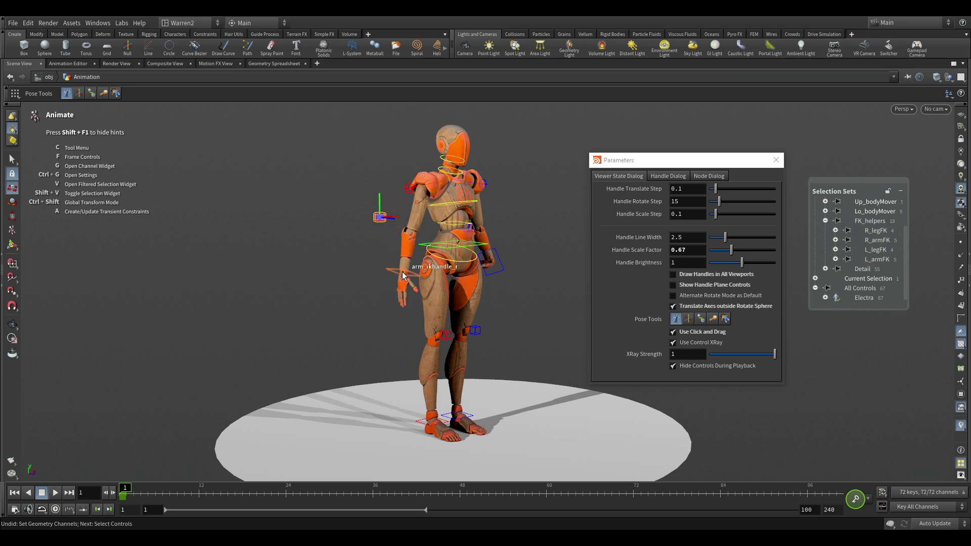
left_click(402, 276)
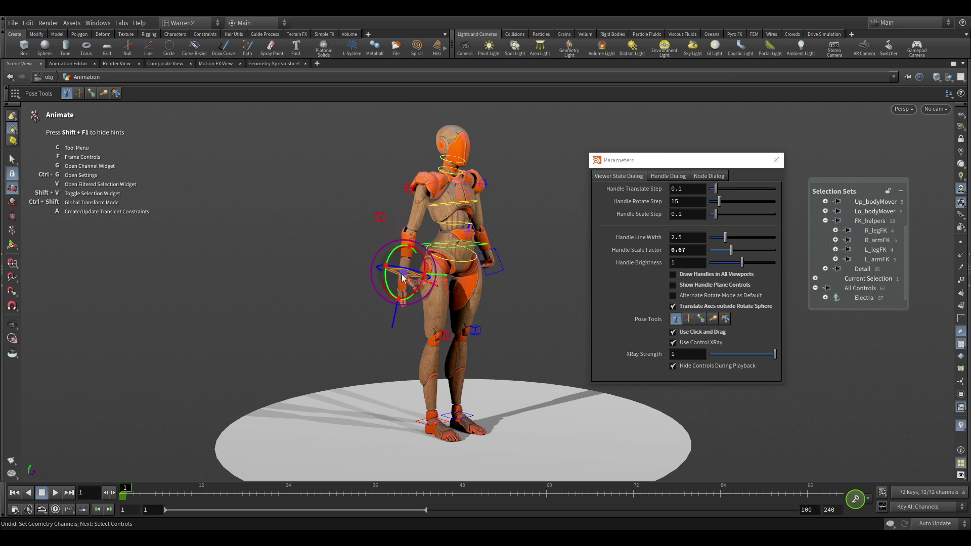
Disable Use Click and Drag and reposition the right arm's pole control and the right hand IK control, raising the hand.
left_click(692, 332)
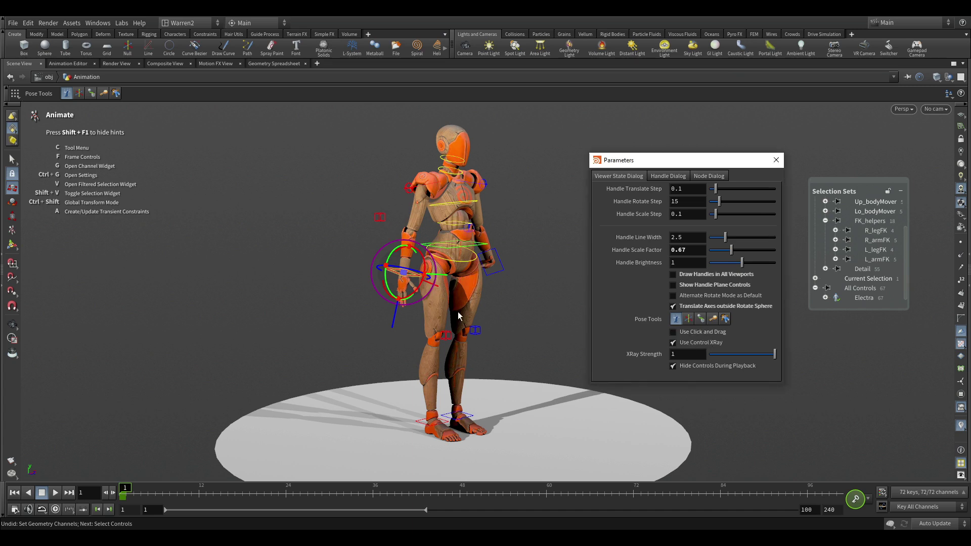
left_click(382, 218)
left_click_drag(382, 218, 386, 199)
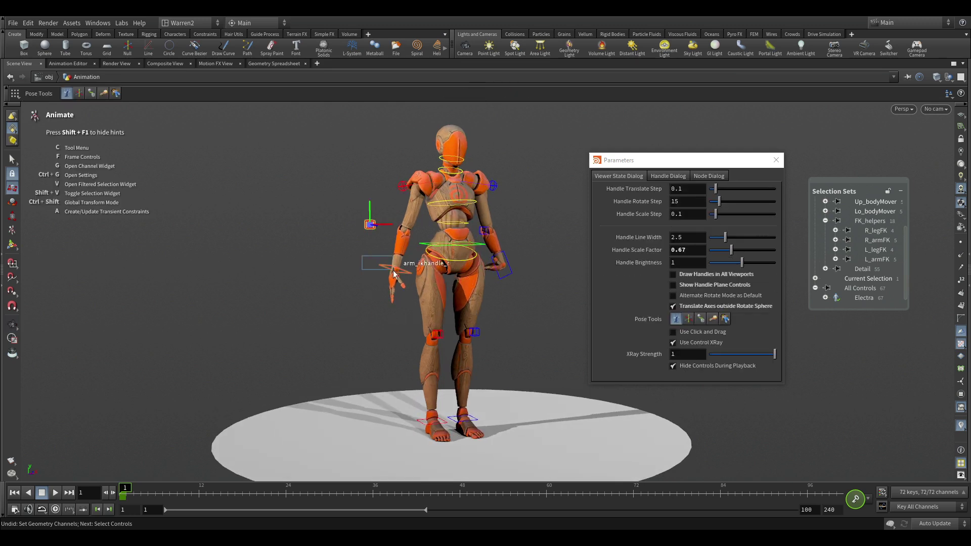
left_click(393, 270)
left_click_drag(393, 270, 391, 251)
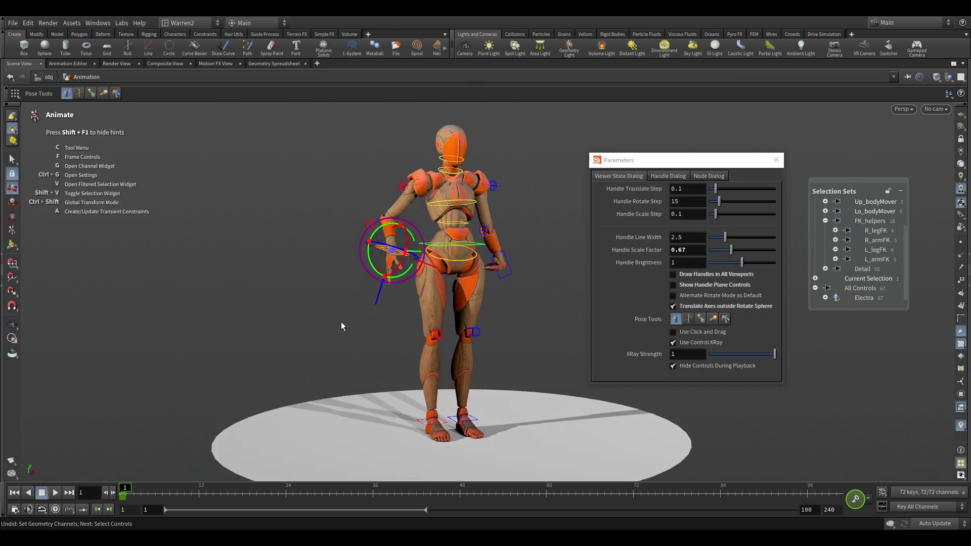
Toggle Use Control XRay off and back on, and try the XRay Strength adjustment, leaving it at 1.
left_click(672, 342)
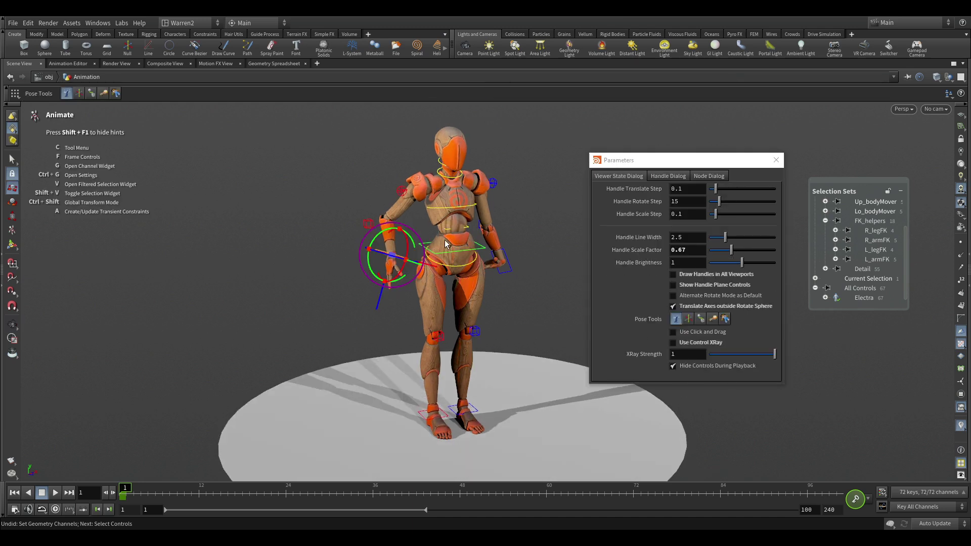
left_click(683, 344)
mouse_move(775, 354)
left_mouse_down()
mouse_move(702, 356)
mouse_move(782, 357)
left_mouse_up()
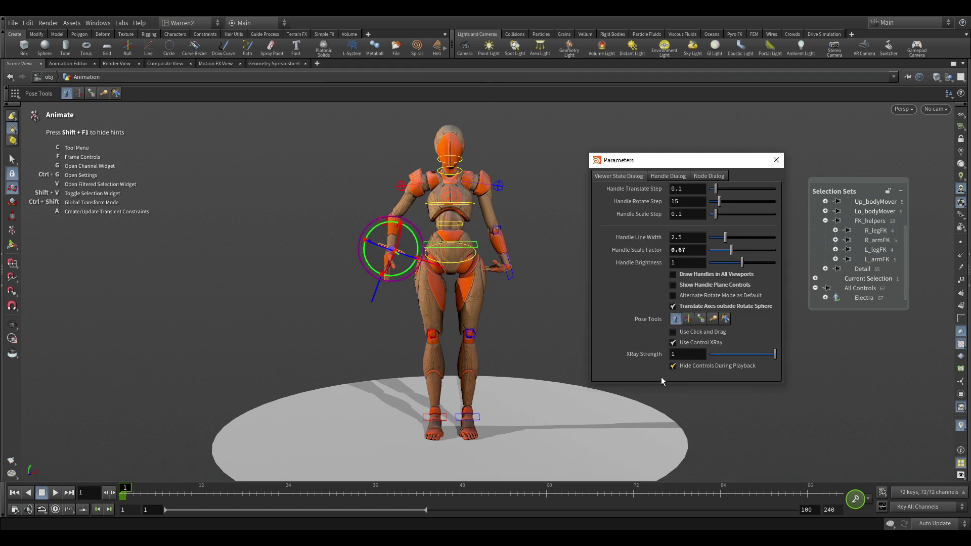
Play the animation with Hide Controls During Playback on and off, leave the option enabled, and close the viewer state parameters.
left_click(55, 493)
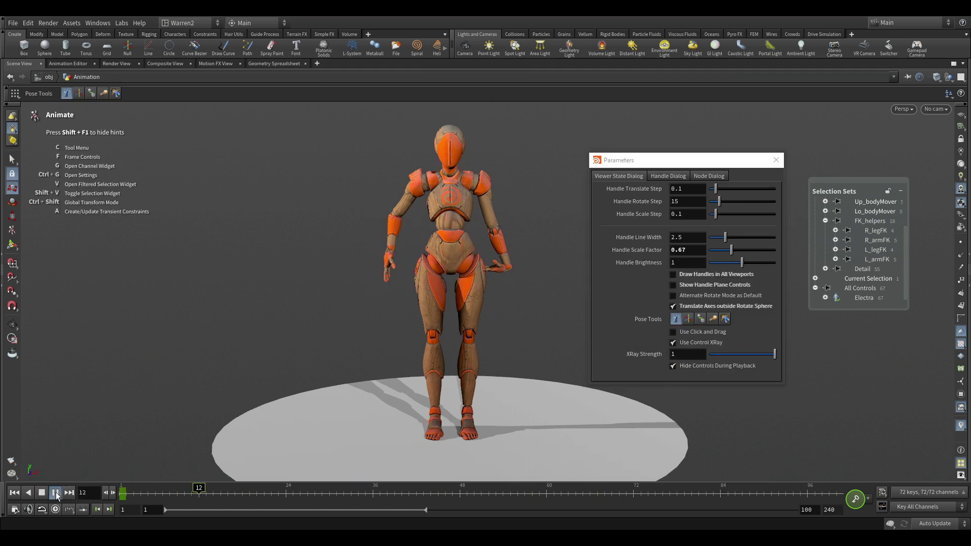
left_click(56, 493)
left_click(673, 366)
left_click(52, 494)
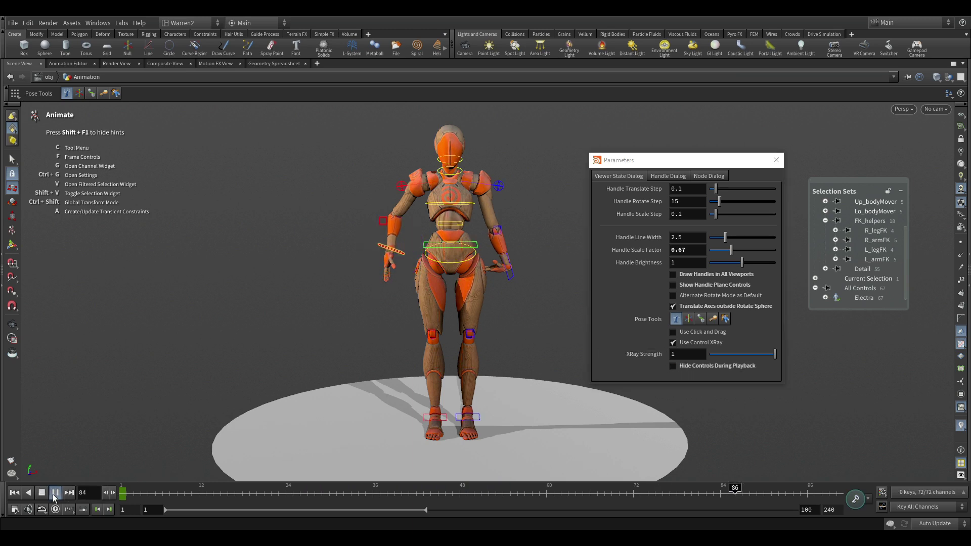
left_click(672, 366)
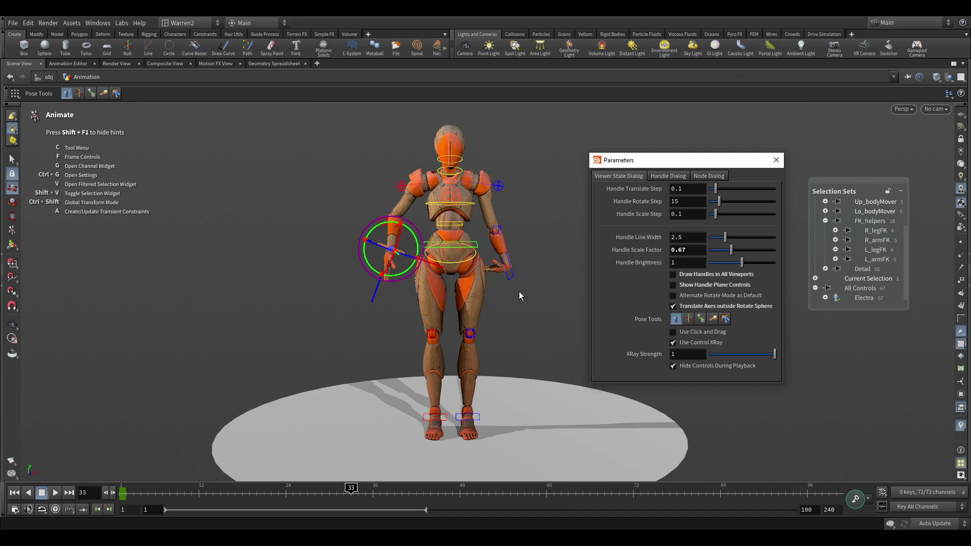
key("ctrl+g")
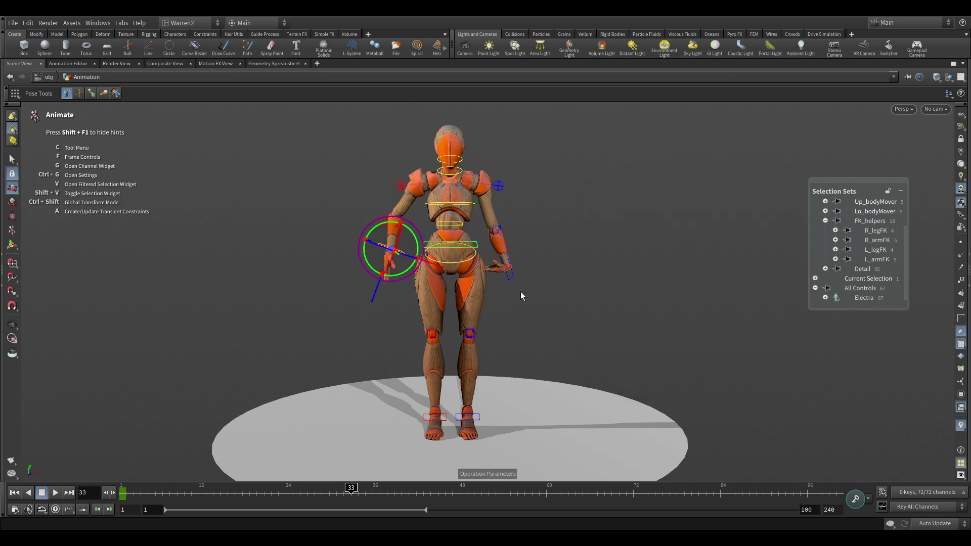
Enable Separate Alignments for the handle on the right hand IK control and set its translate alignment to World.
right_click(399, 285)
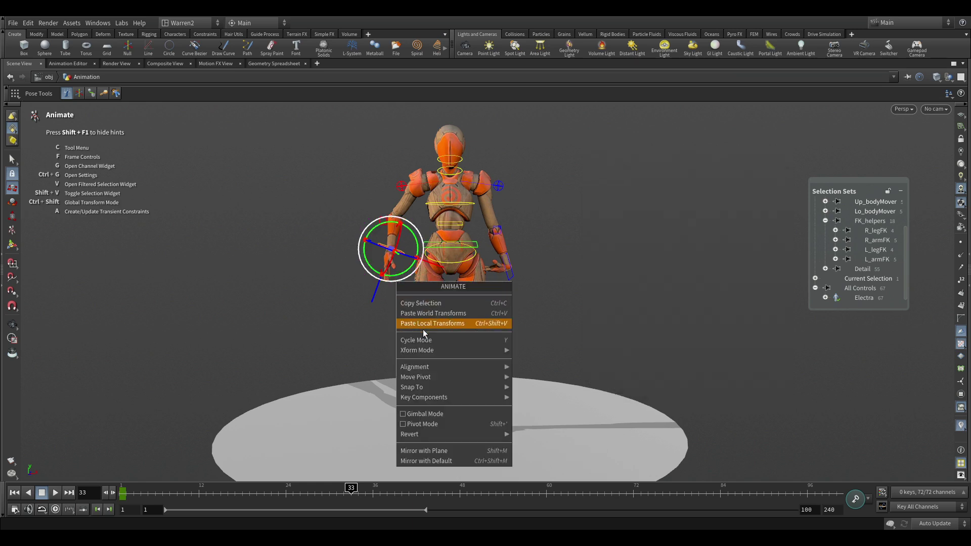
mouse_move(430, 367)
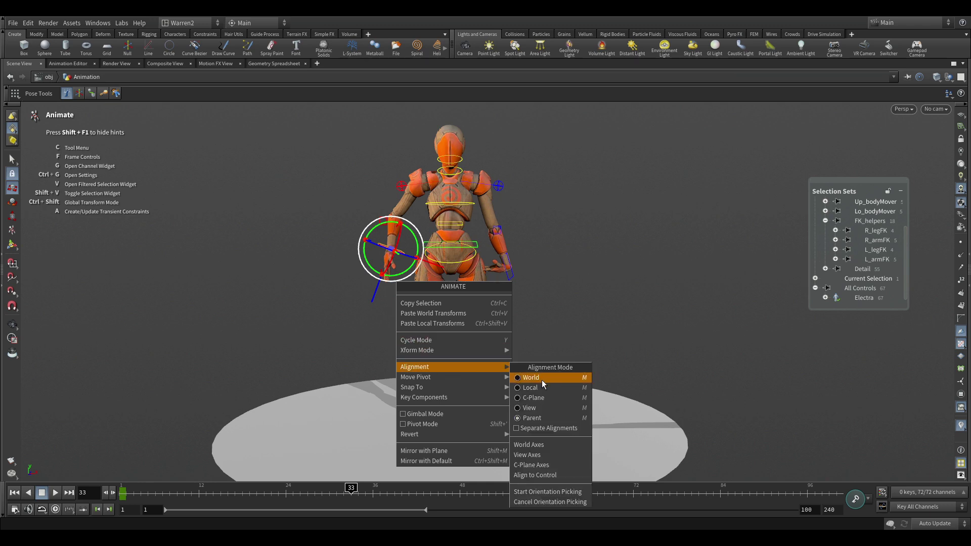
left_click(540, 429)
right_click(378, 300)
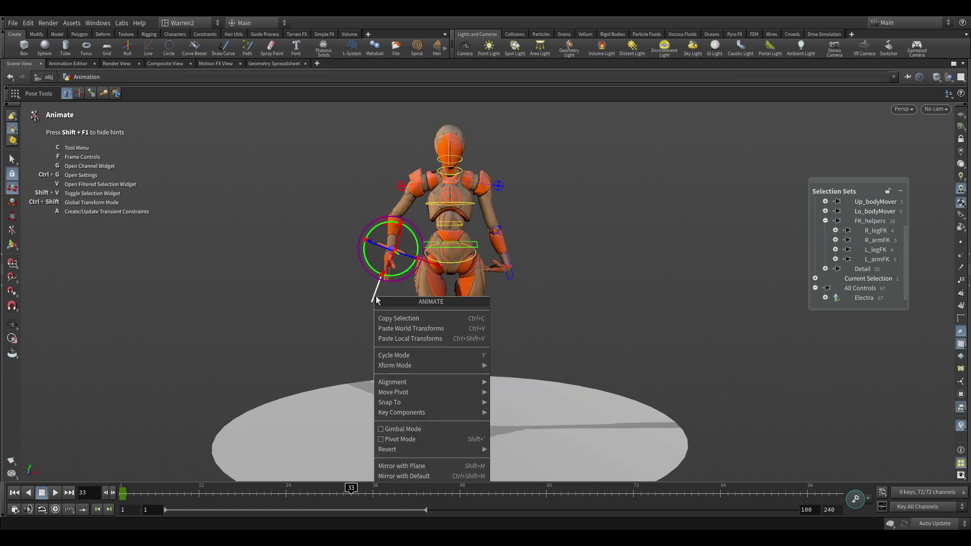
mouse_move(411, 384)
mouse_move(508, 383)
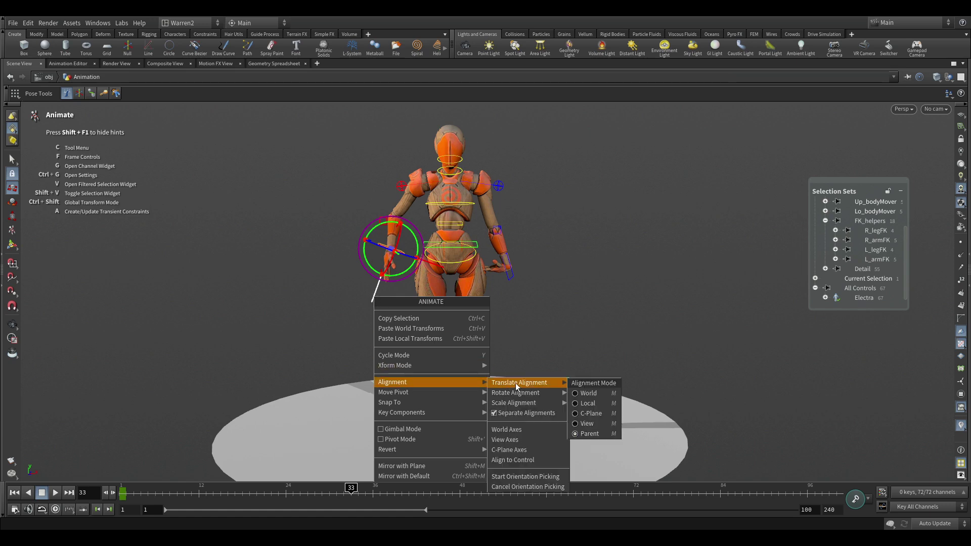
left_click(584, 395)
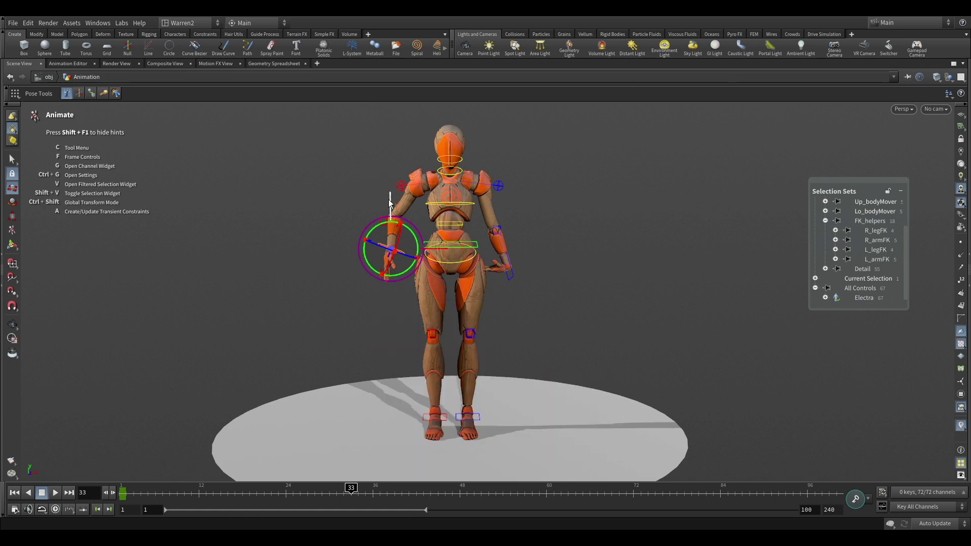
Raise the right hand IK control along the world vertical axis and rotate it slightly.
mouse_move(389, 198)
left_mouse_down()
mouse_move(389, 178)
mouse_move(391, 192)
left_mouse_up()
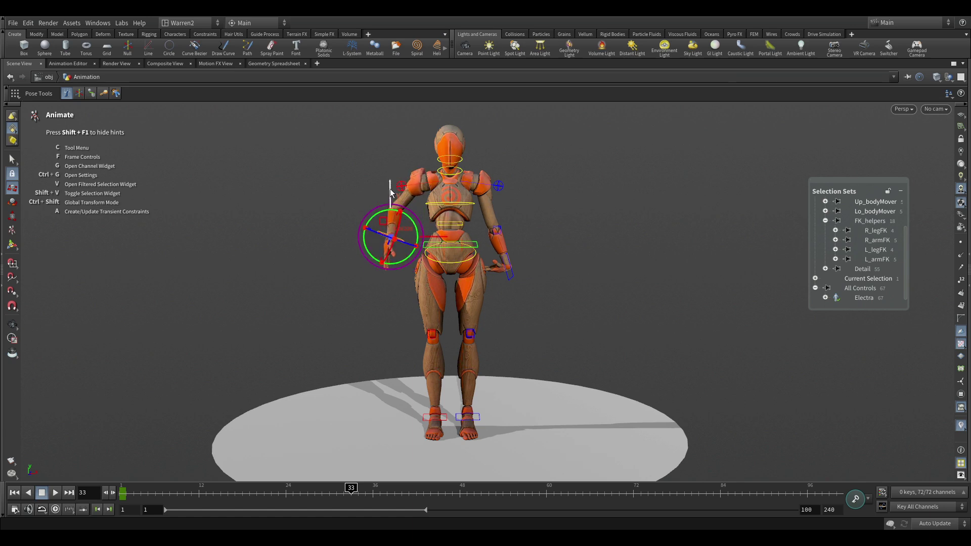
mouse_move(377, 275)
left_mouse_down("alt")
mouse_move(416, 249)
mouse_move(408, 240)
mouse_move(398, 255)
mouse_move(403, 241)
mouse_move(382, 257)
left_mouse_up("alt")
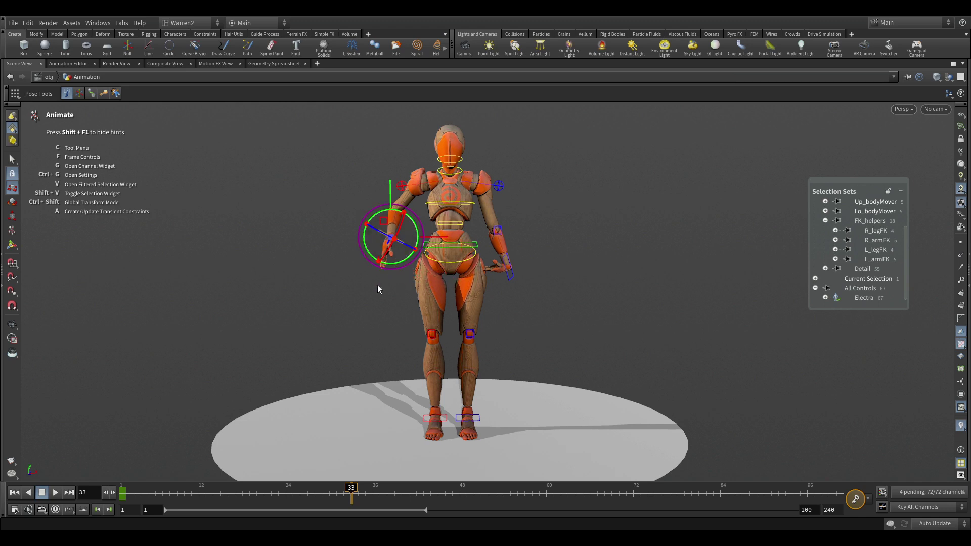
right_click(392, 269)
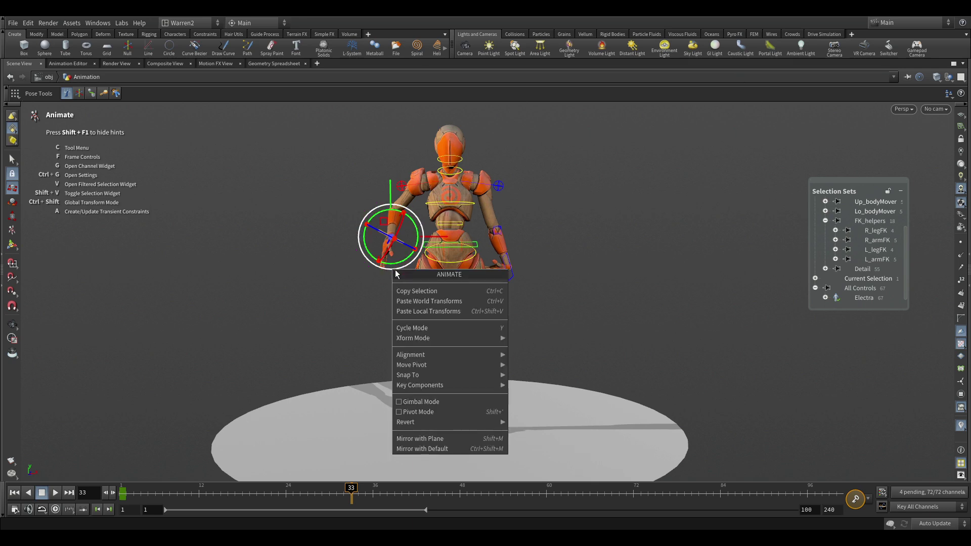
mouse_move(416, 370)
mouse_move(424, 349)
mouse_move(544, 356)
left_click(601, 261)
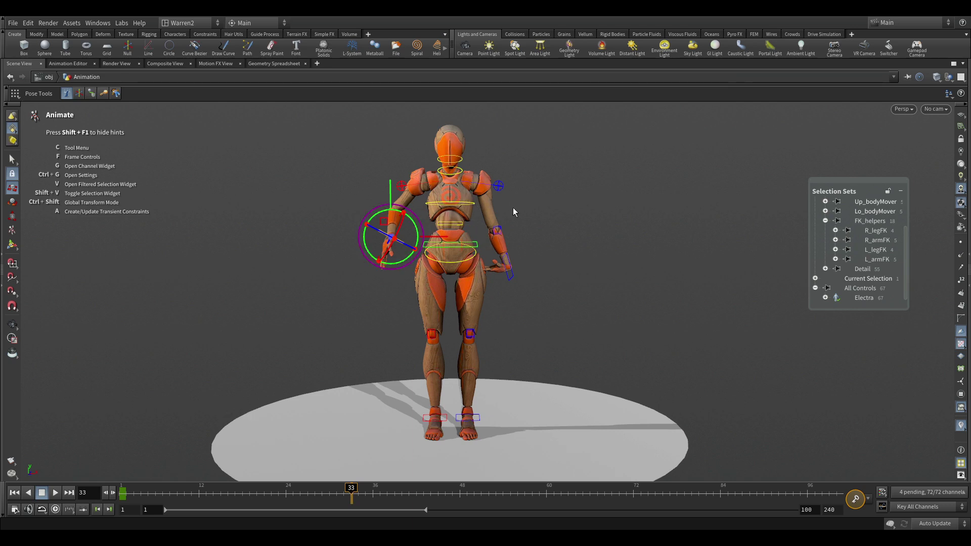
Select all the character's body controls at frame 33 and reset their transforms to the default pose.
left_click_drag(560, 103, 333, 432)
key("g")
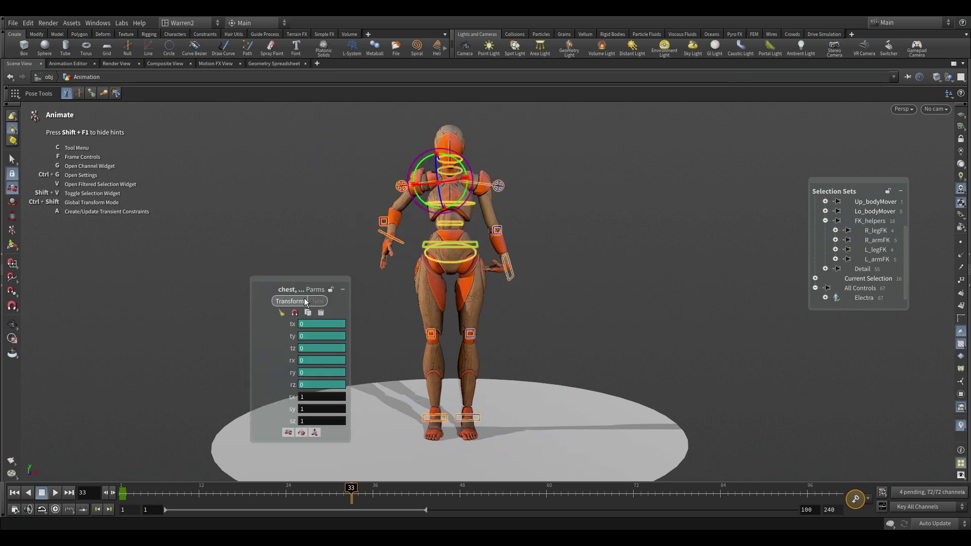
left_click(281, 316)
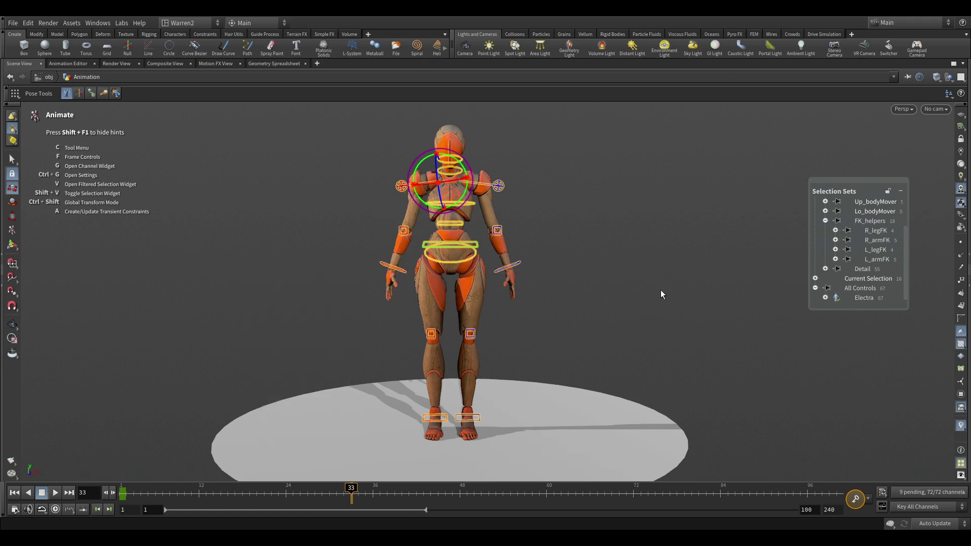
Select the All_mover set and try rotating the whole character upside down at frame 33, leaving it unkeyed and going to frame 10.
right_click_drag(635, 294, 572, 302, "alt")
scroll(865, 227, "up", 3)
left_click(869, 222)
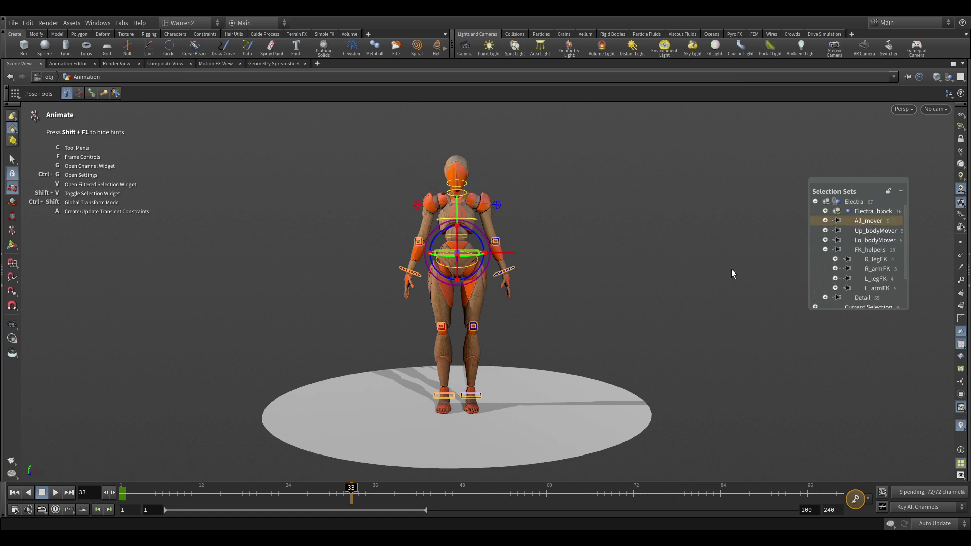
left_click_drag(479, 242, 419, 286)
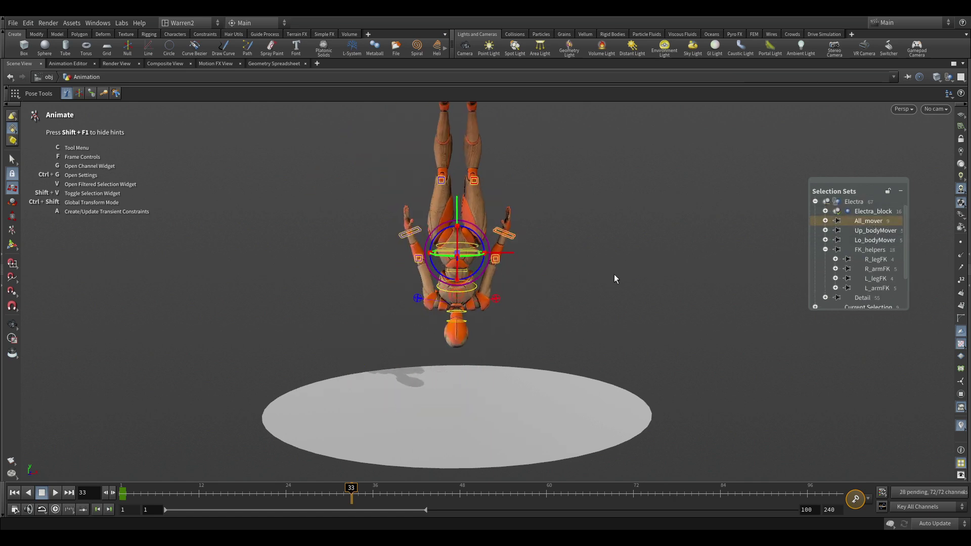
middle_click_drag(617, 273, 624, 332, "alt")
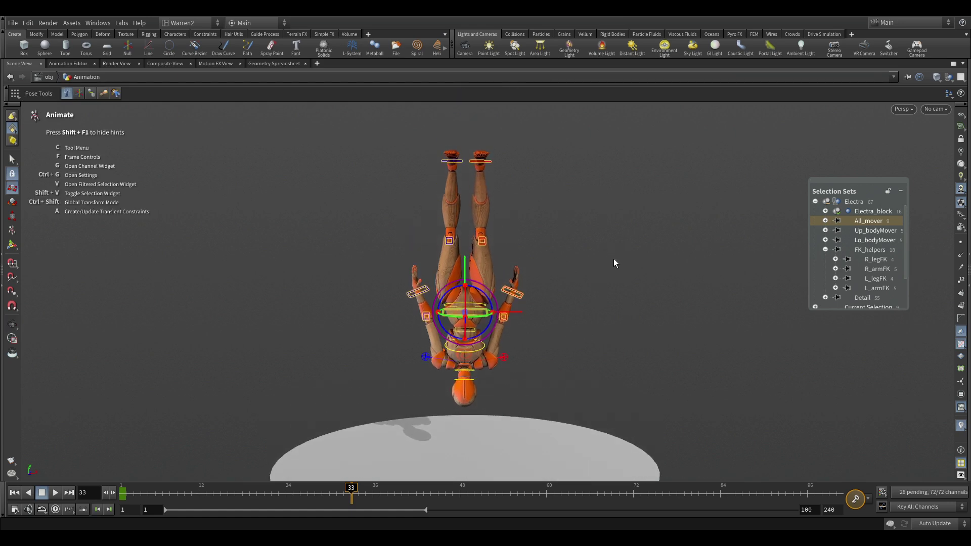
left_click_drag(215, 498, 184, 500)
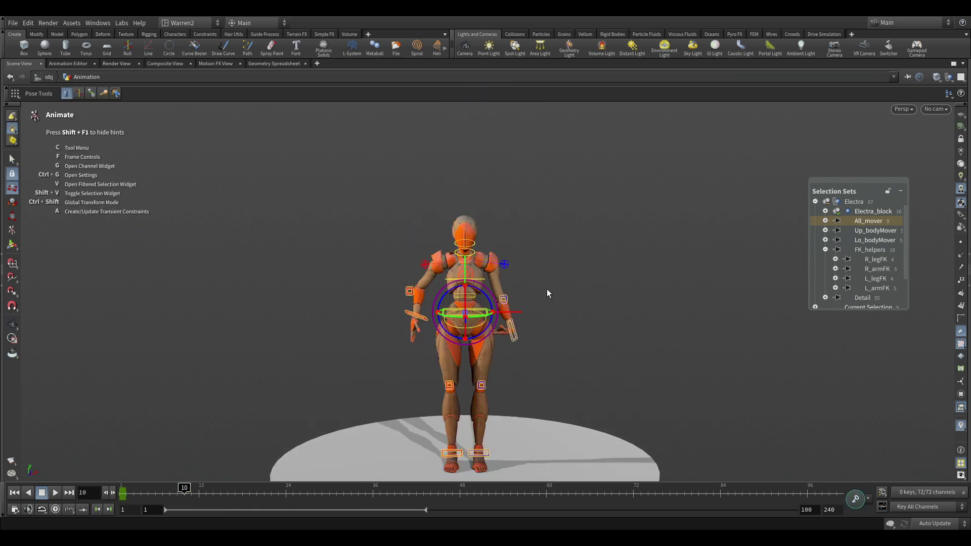
Select all the body controls at frame 1 and reset their transforms to the default pose.
left_click_drag(582, 184, 355, 475)
left_click(123, 494)
key("p")
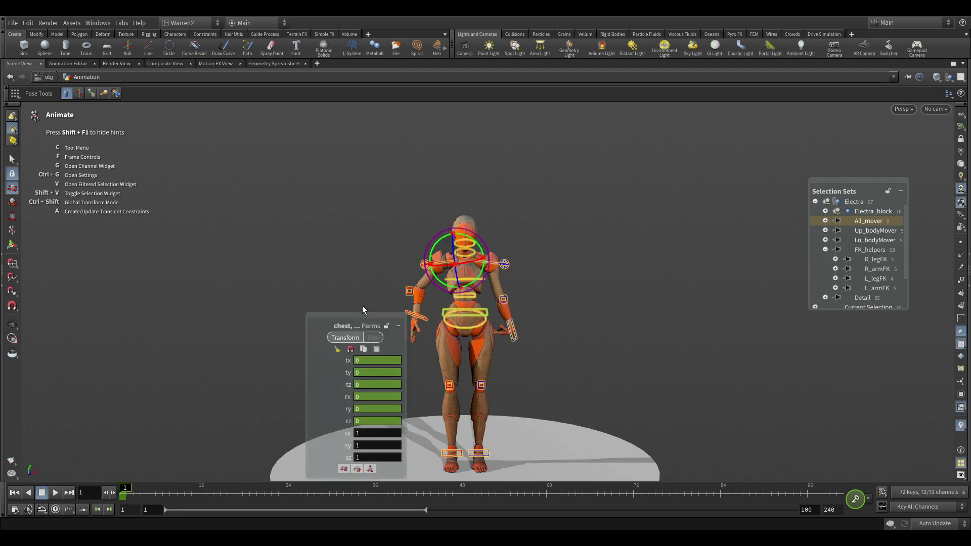
left_click(348, 353)
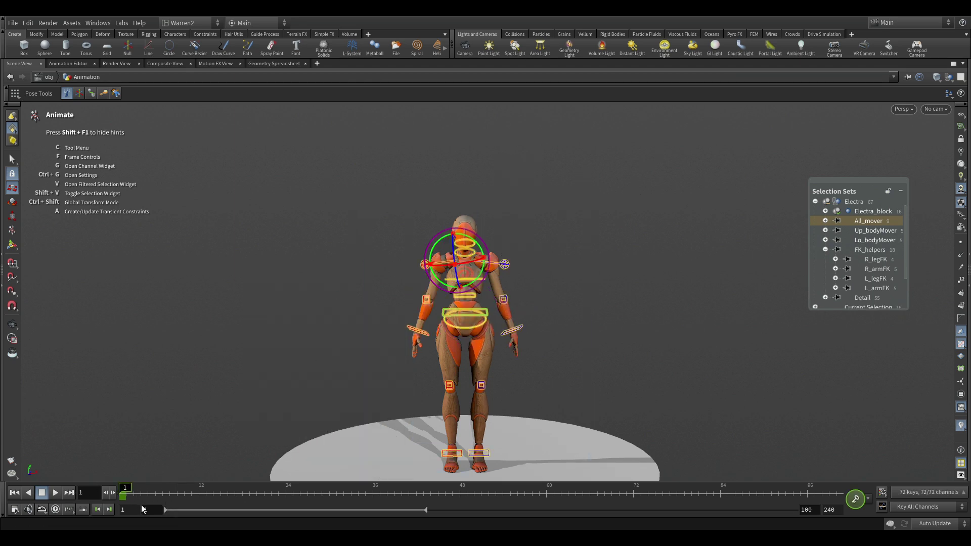
Rotate the All_mover controls at frame 10 so the character is upside down, and set a key.
left_click_drag(152, 499, 184, 505)
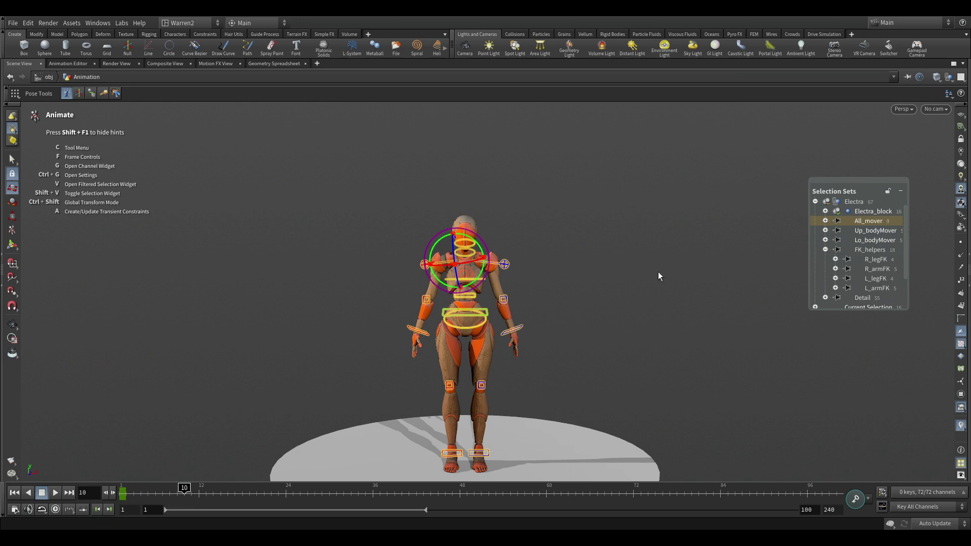
left_click(853, 224)
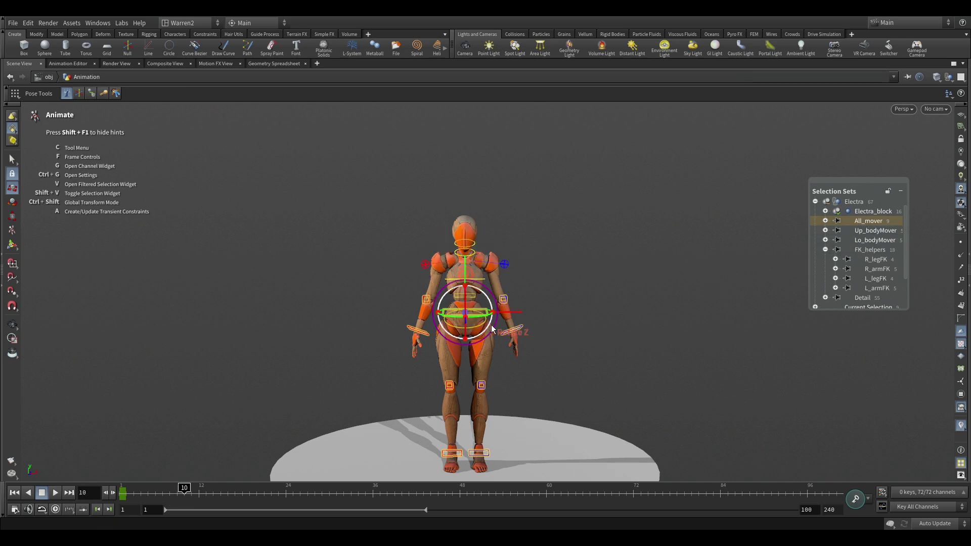
left_click_drag(491, 327, 387, 272)
key("k")
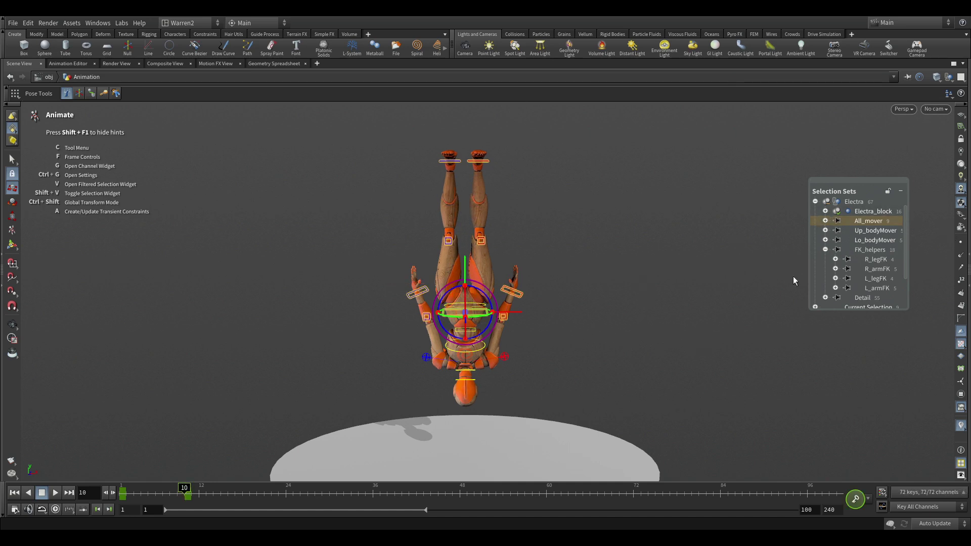
Collapse the FK_helpers group in the selection sets and frame the upside-down character.
left_click(825, 250)
right_click_drag(637, 325, 575, 310, "alt")
middle_click_drag(592, 302, 591, 325, "alt")
left_click_drag(591, 325, 579, 245, "alt")
key("Escape")
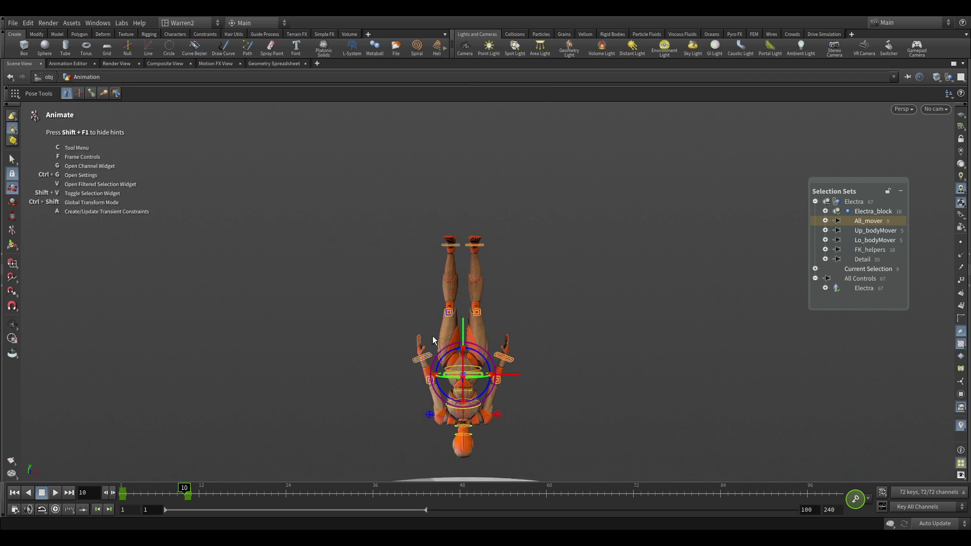
Try rotating the right foot control about its Z axis, and undo the rotation.
left_click(482, 245)
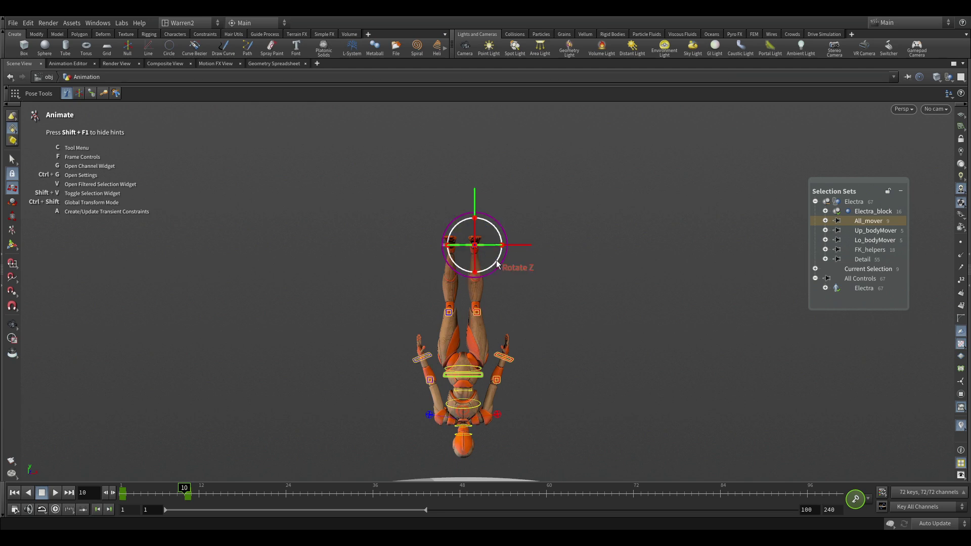
mouse_move(497, 264)
left_mouse_down()
mouse_move(489, 270)
mouse_move(501, 257)
mouse_move(499, 268)
mouse_move(500, 259)
mouse_move(480, 257)
left_mouse_up()
key("ctrl+z")
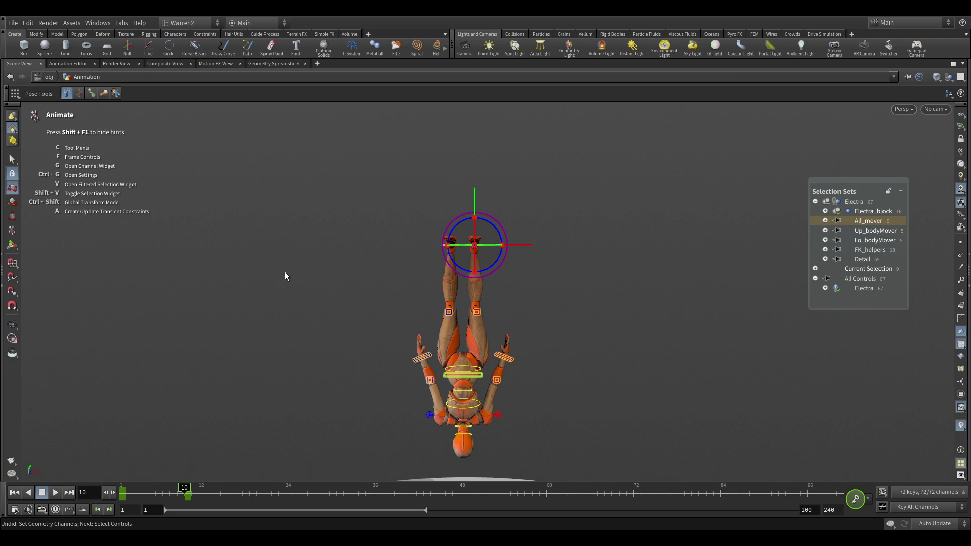
Switch to the Add Locator tool, clear the control selection, and create a new unparented locator above the character's feet.
key("c")
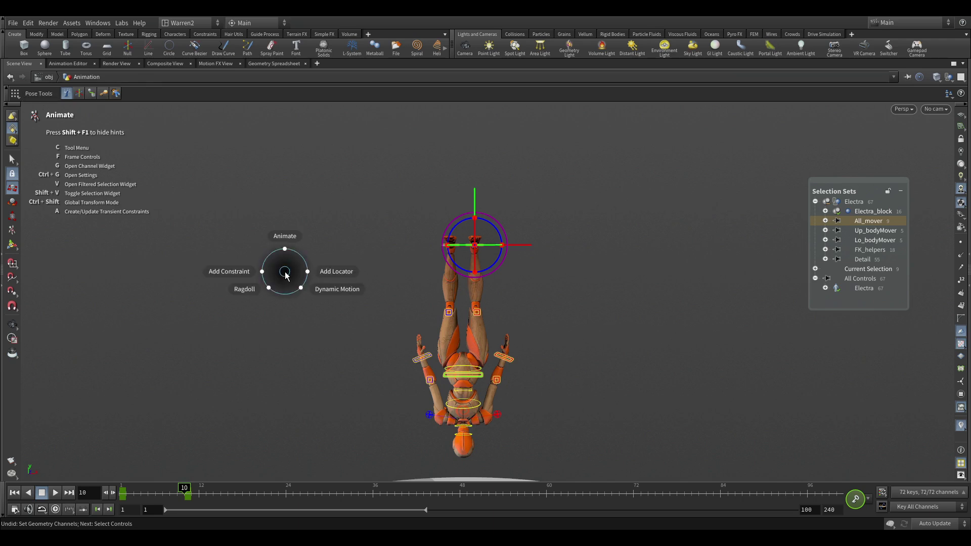
left_click(326, 271)
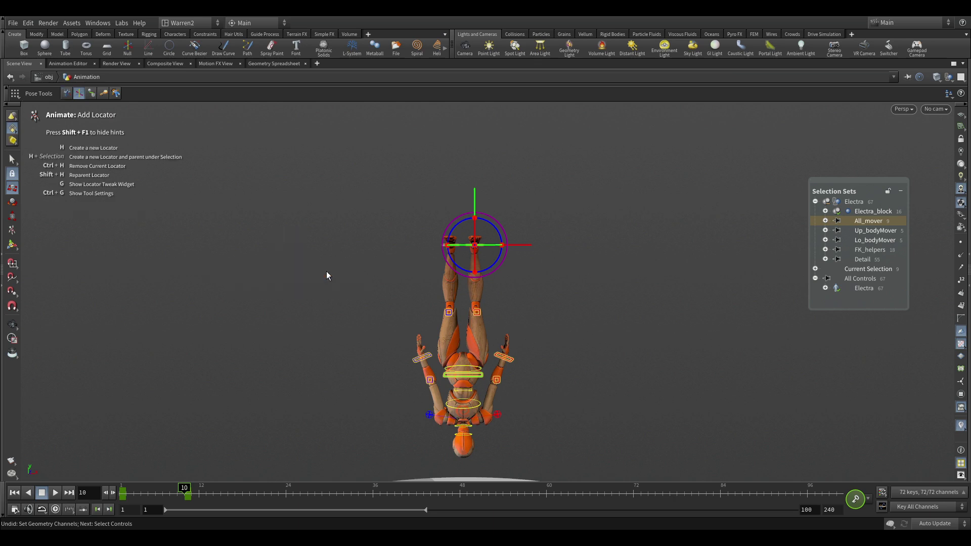
left_click_drag(611, 273, 533, 217, "alt")
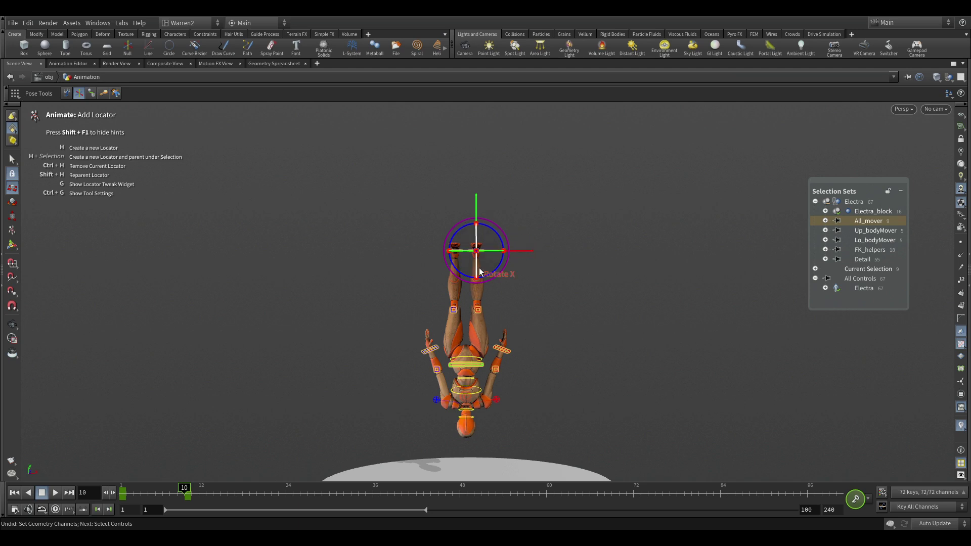
left_click(509, 198)
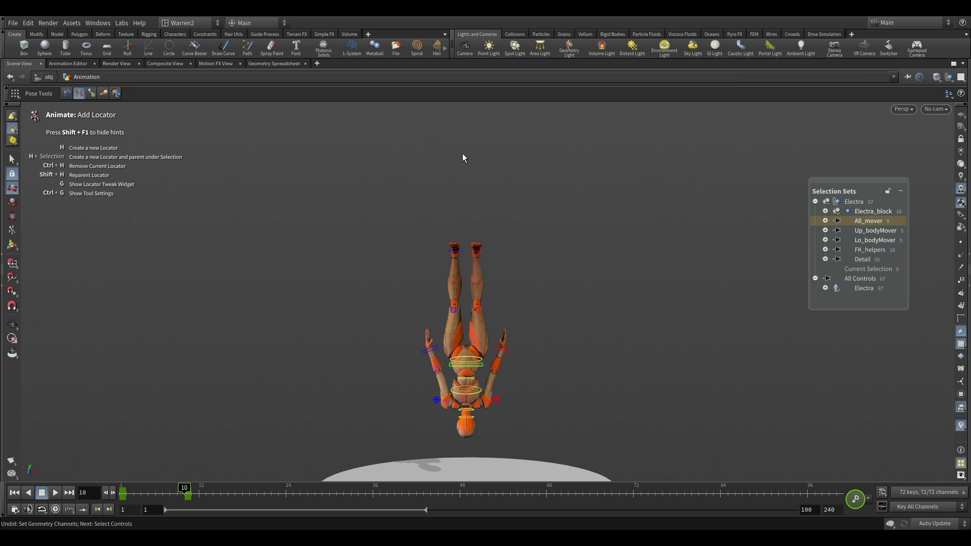
key("h")
key("h")
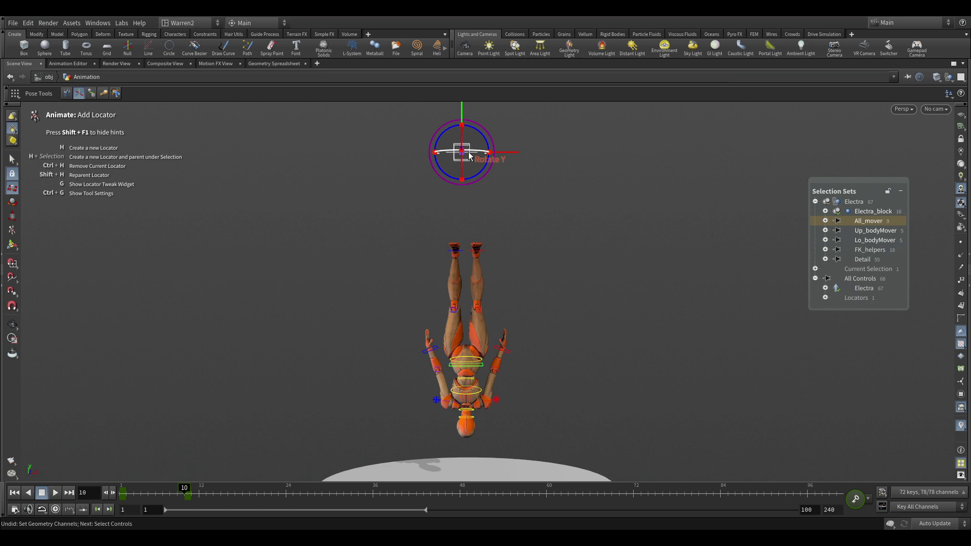
Try different shapes and the name label for the new locator with the Locator Tweak Widget, ending with a larger box.
key("g")
key("g")
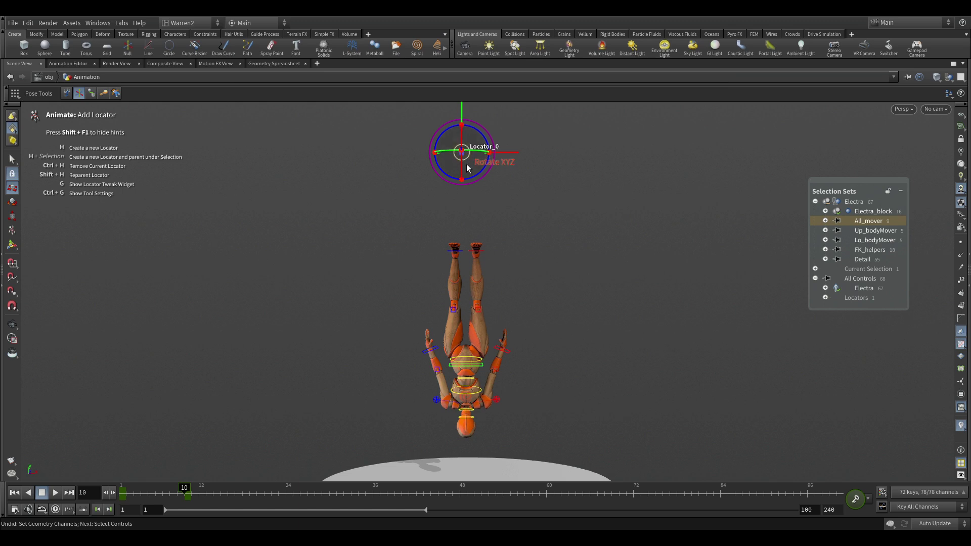
key("g")
key("g")
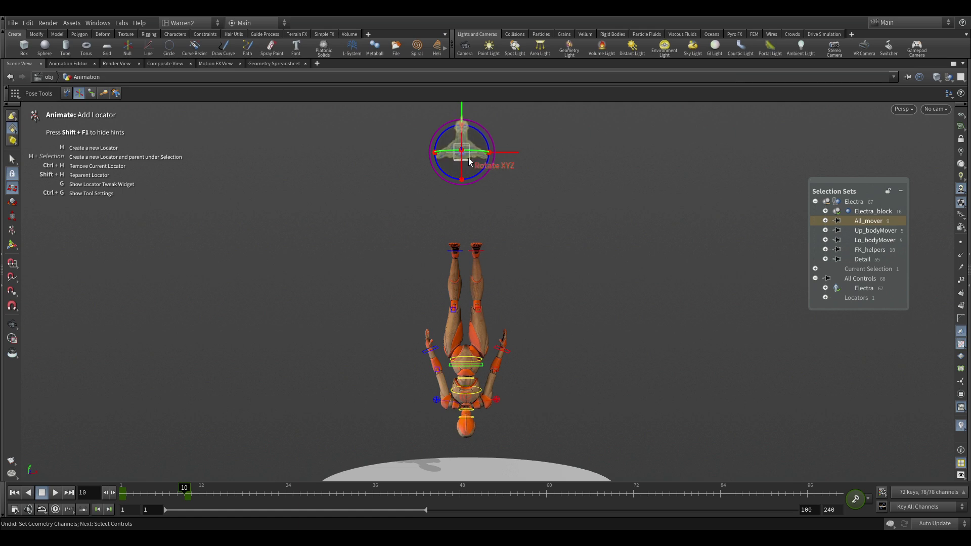
key("g")
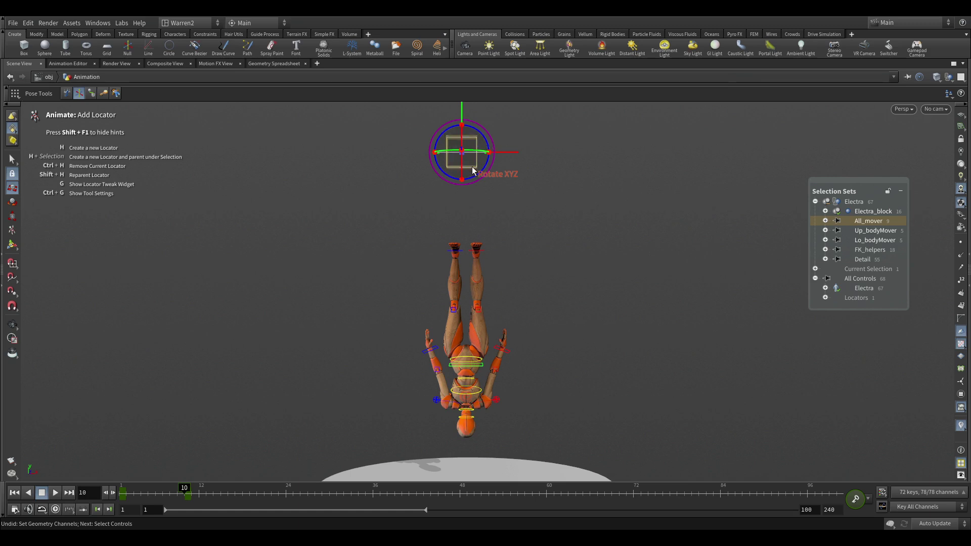
Cycle the new locator's shape from the box to a solid white cone using the Locator Tweak Widget.
key("g")
key("g")
key("g")
key("g")
key("g")
key("g")
key("g")
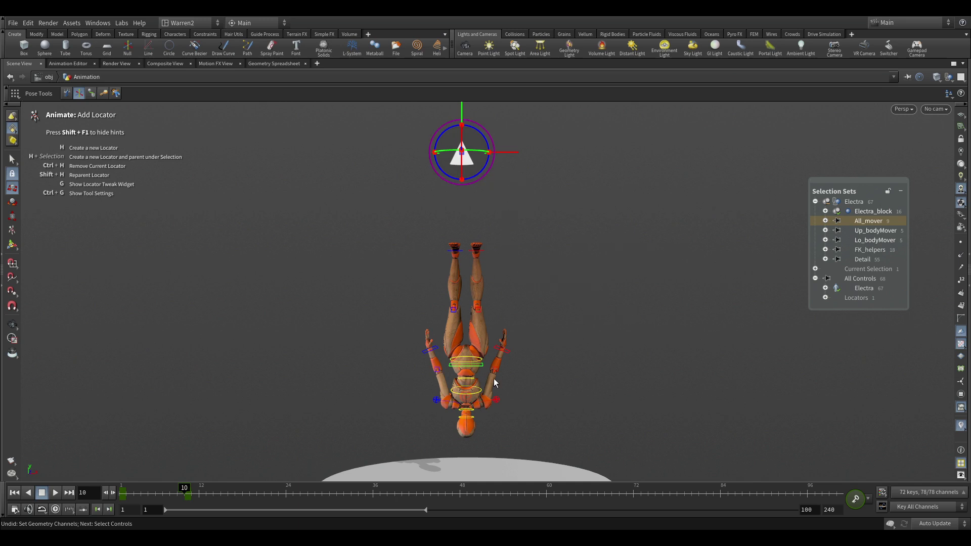
key("g")
key("g")
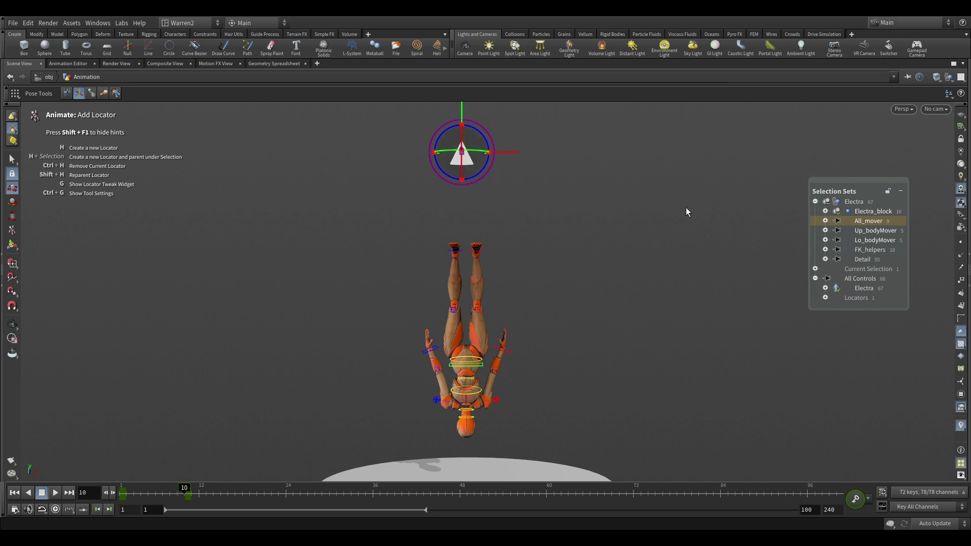
Select the All_mover controls together with the locator and create a selection set from them named dangle.
left_click(876, 222)
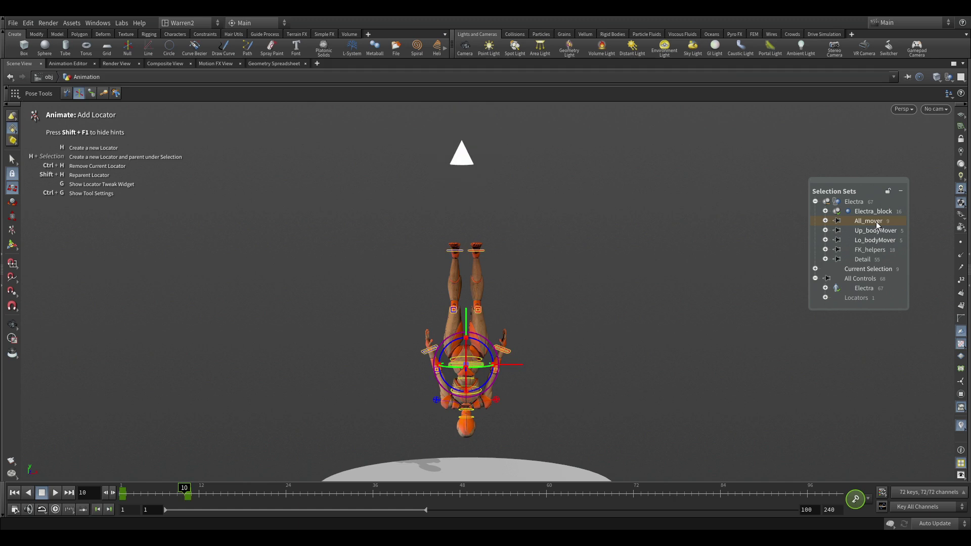
left_click(465, 162, "shift")
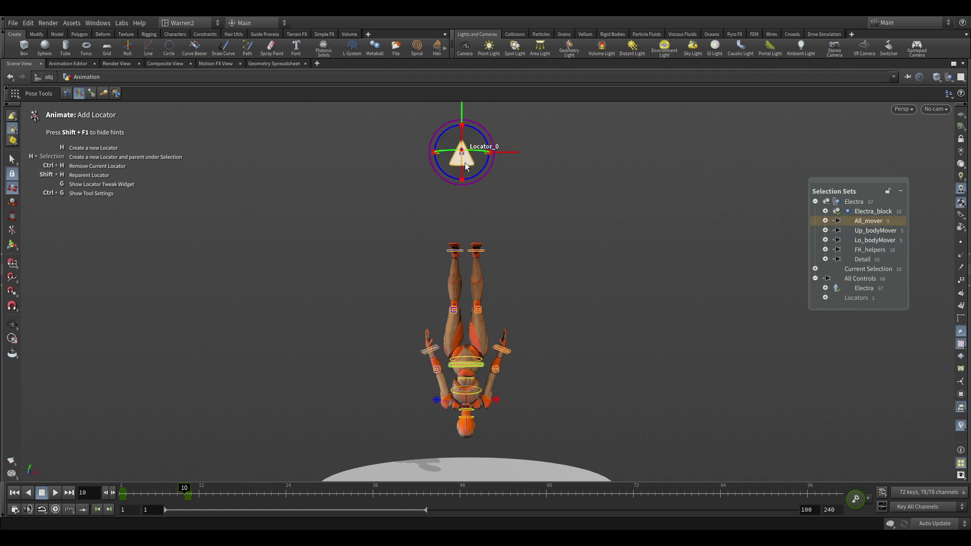
right_click(832, 269)
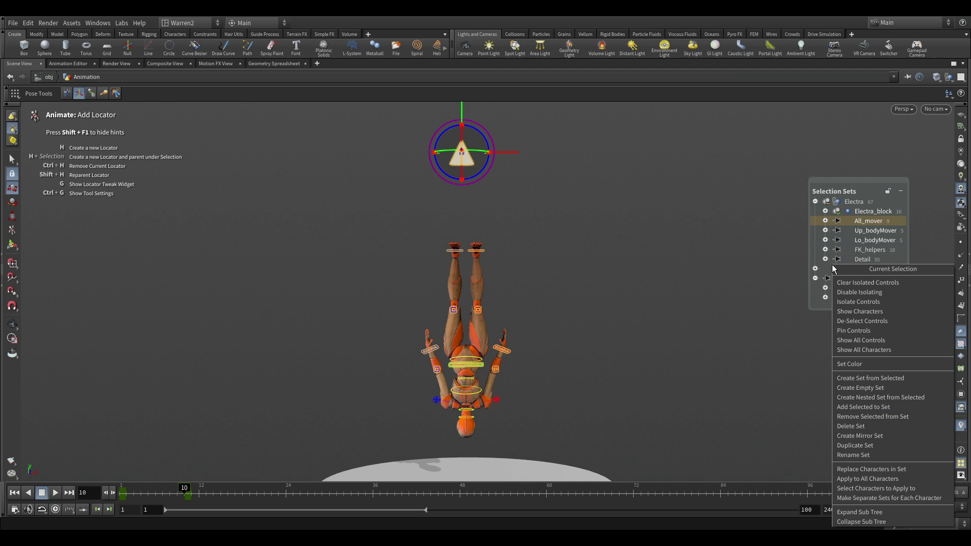
left_click(854, 378)
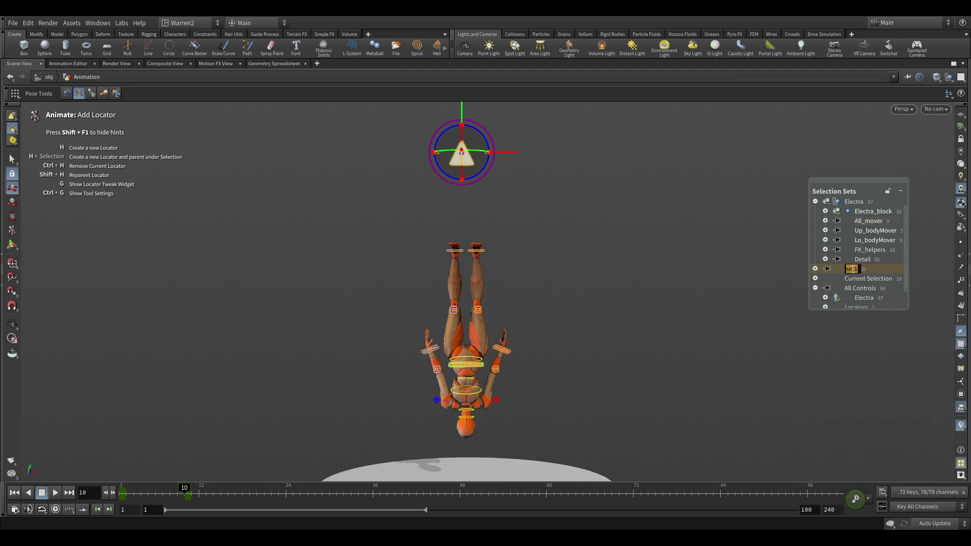
type("dangle")
key("Return")
Test-rotate the dangle set around the locator, undo the rotation, and go to frame 1.
left_click_drag(487, 165, 479, 176)
key("ctrl+z")
mouse_move(183, 498)
left_mouse_down()
mouse_move(121, 500)
mouse_move(188, 499)
left_mouse_up()
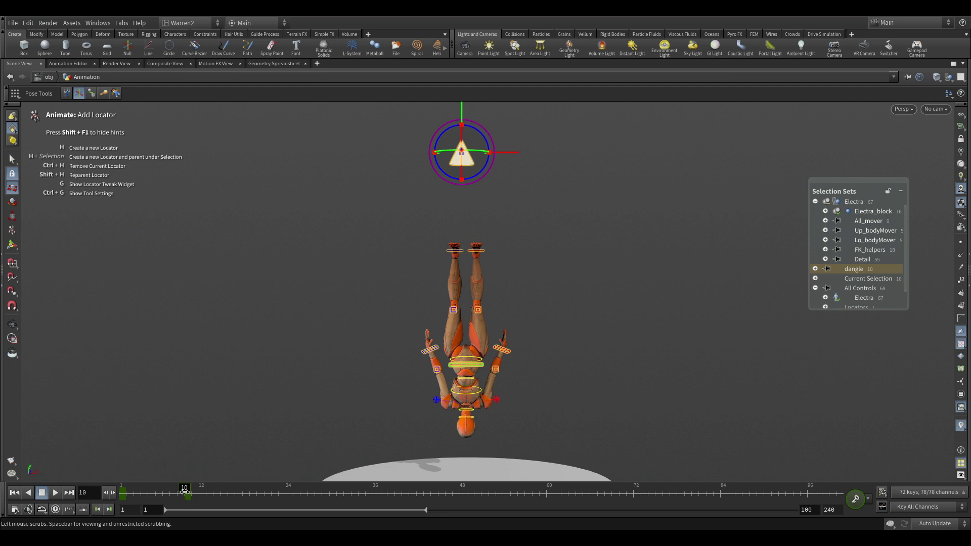
left_click_drag(176, 501, 125, 489)
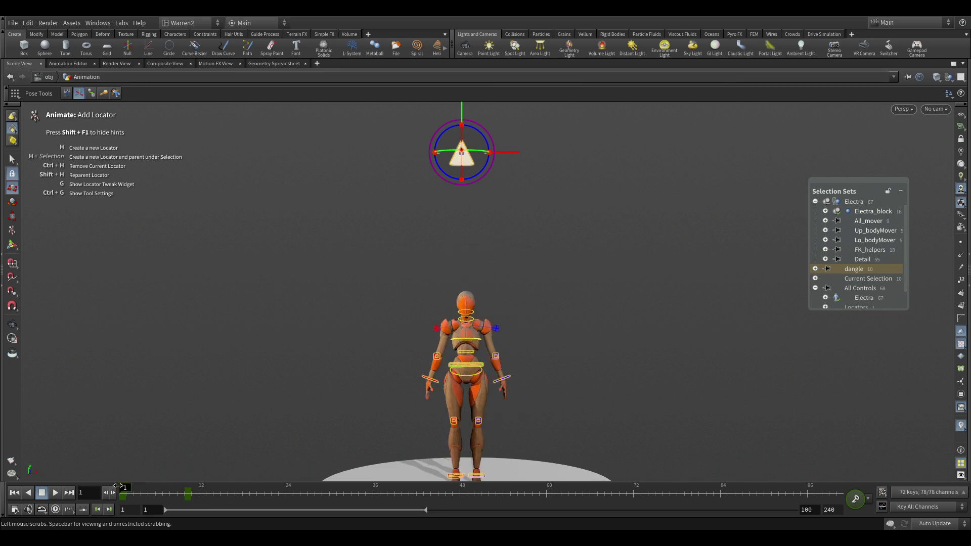
Show the animation toolbar above the timeline, try its Compact tool size, and set the size to Extra Wide.
right_click(357, 496)
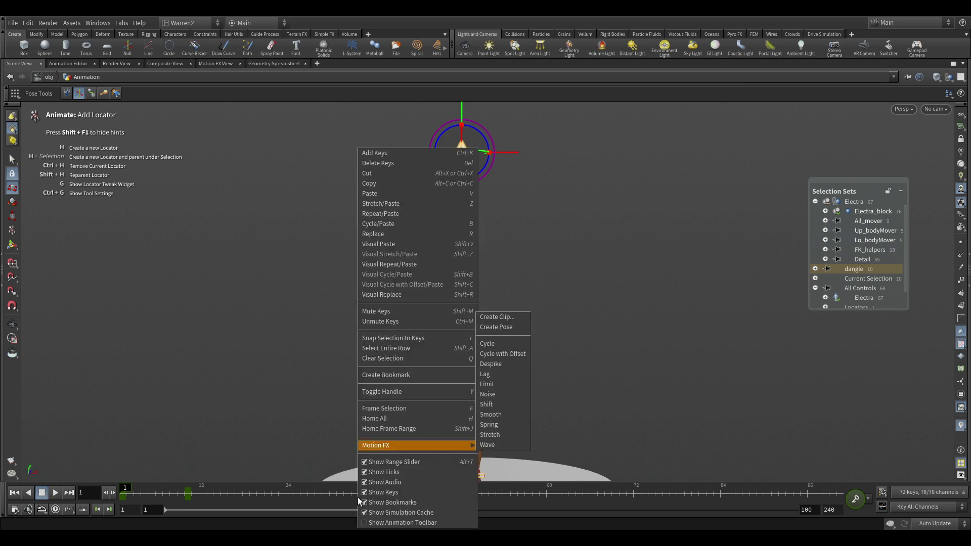
left_click(381, 524)
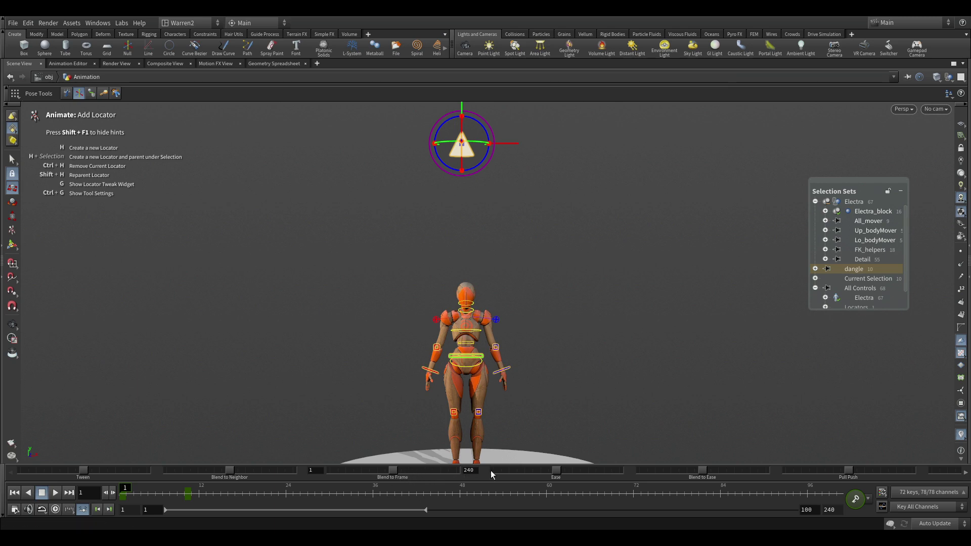
right_click(644, 468)
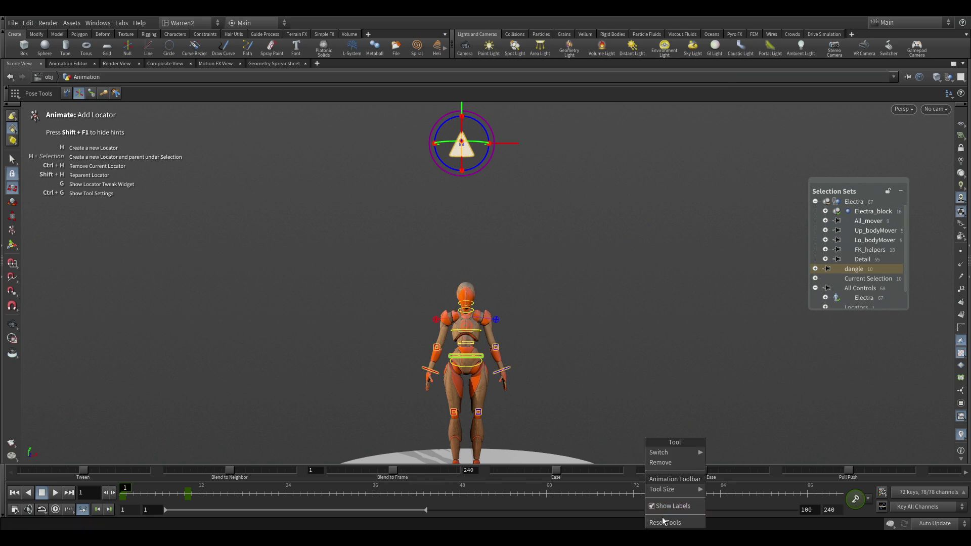
mouse_move(669, 489)
left_click(721, 490)
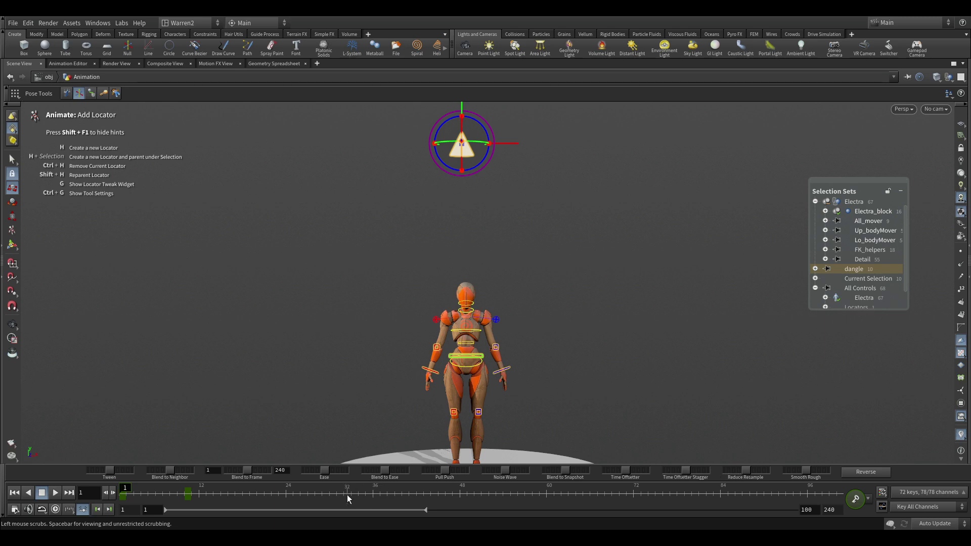
right_click(374, 472)
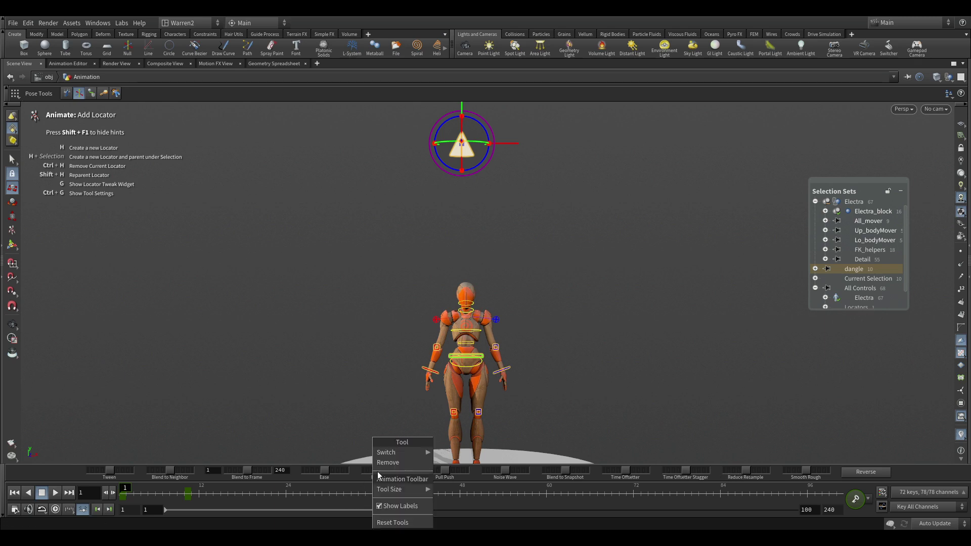
mouse_move(399, 489)
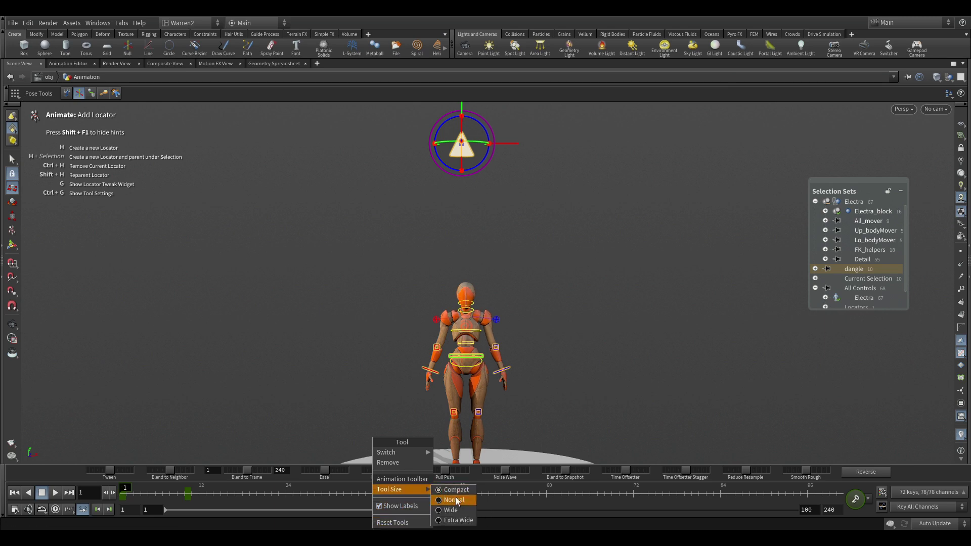
left_click(463, 520)
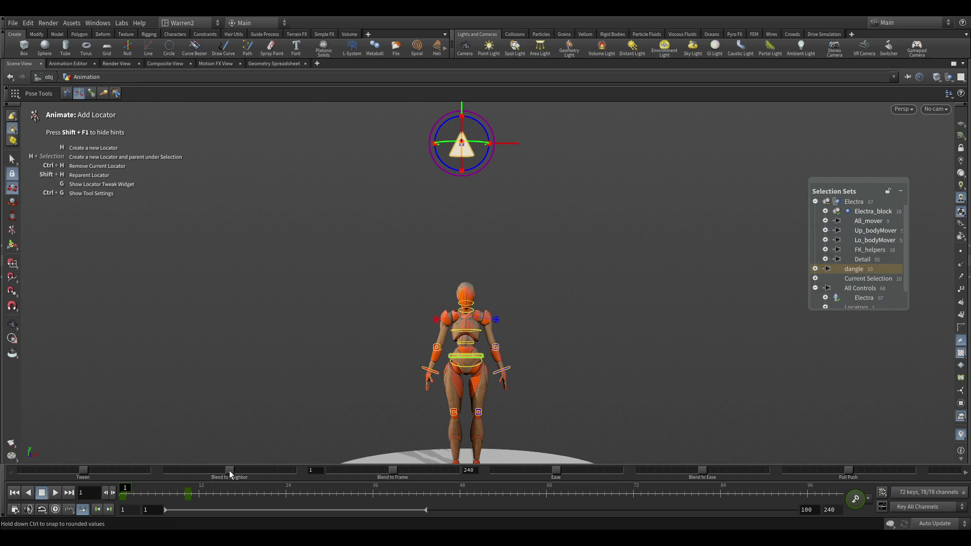
Blend the dangle controls at frame 1 fully to the next keyed pose with Blend to Neighbour, and key them at frames 10 and 1.
left_click_drag(227, 469, 326, 466)
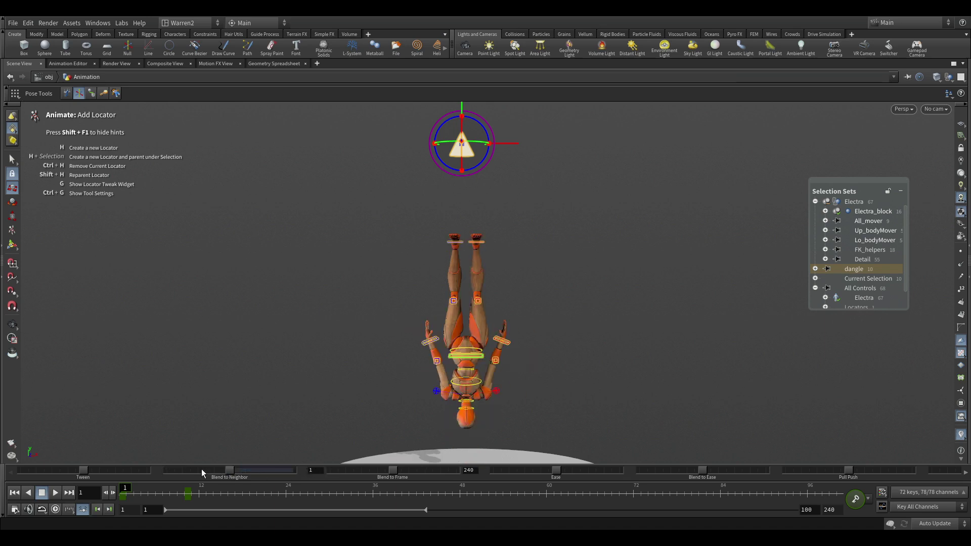
left_click_drag(138, 495, 184, 494)
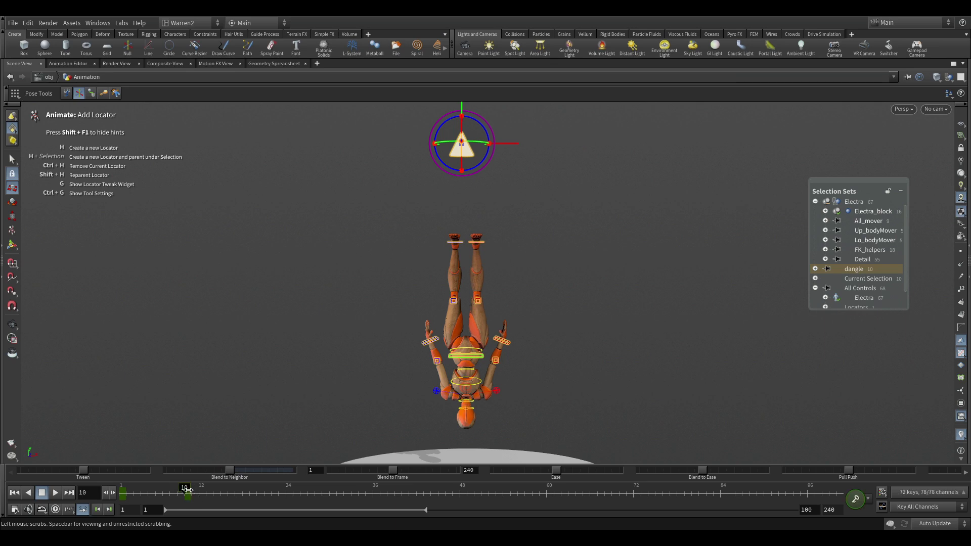
key("k")
left_click(181, 495)
left_click_drag(177, 495, 122, 495)
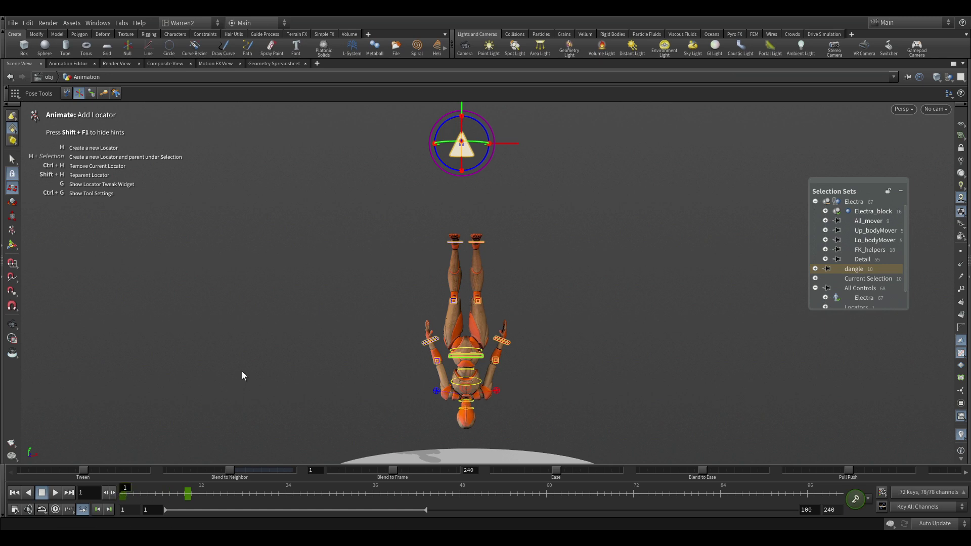
key("k")
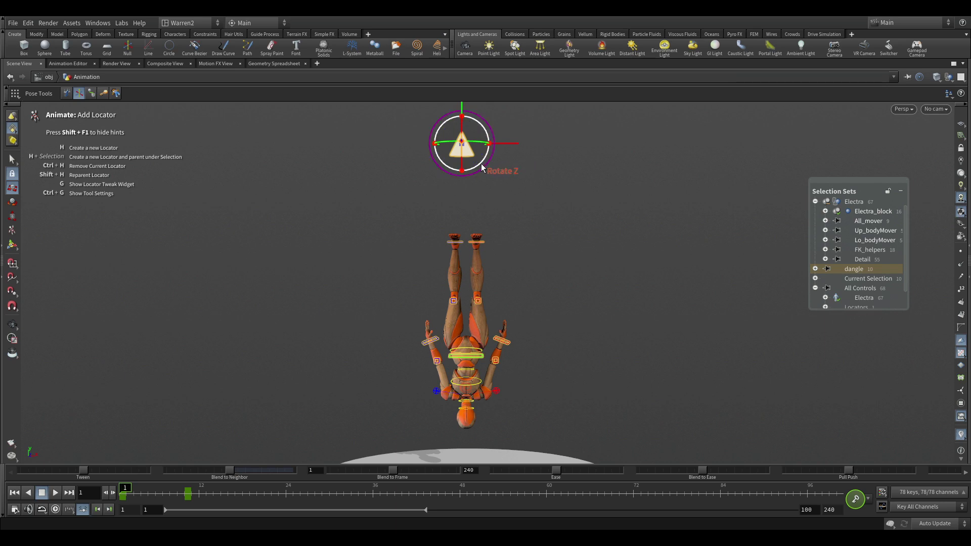
Rotate the locator about Z to swing the character right at frame 1 and left at frame 20, and key the frame 20 pose.
left_click_drag(482, 168, 496, 152)
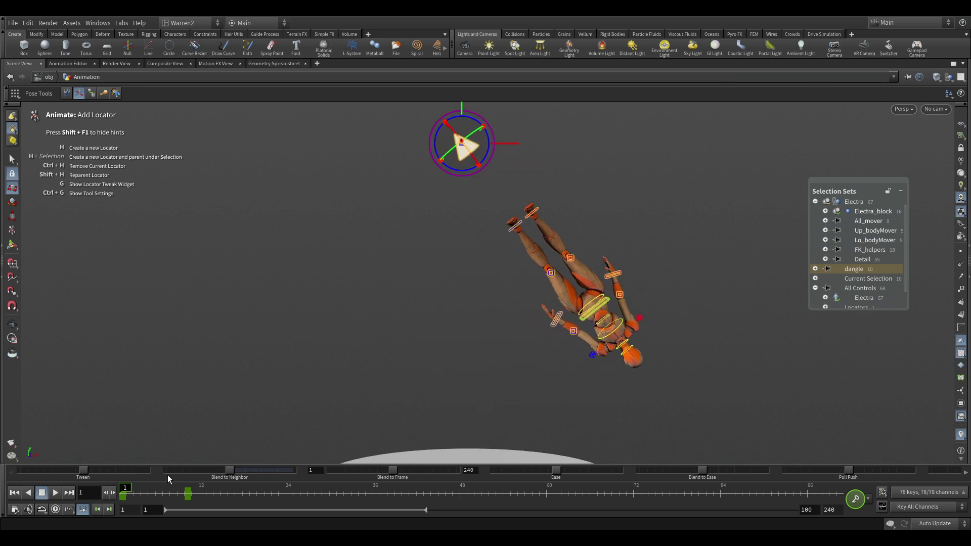
left_click_drag(123, 493, 265, 501)
left_click_drag(487, 160, 470, 173)
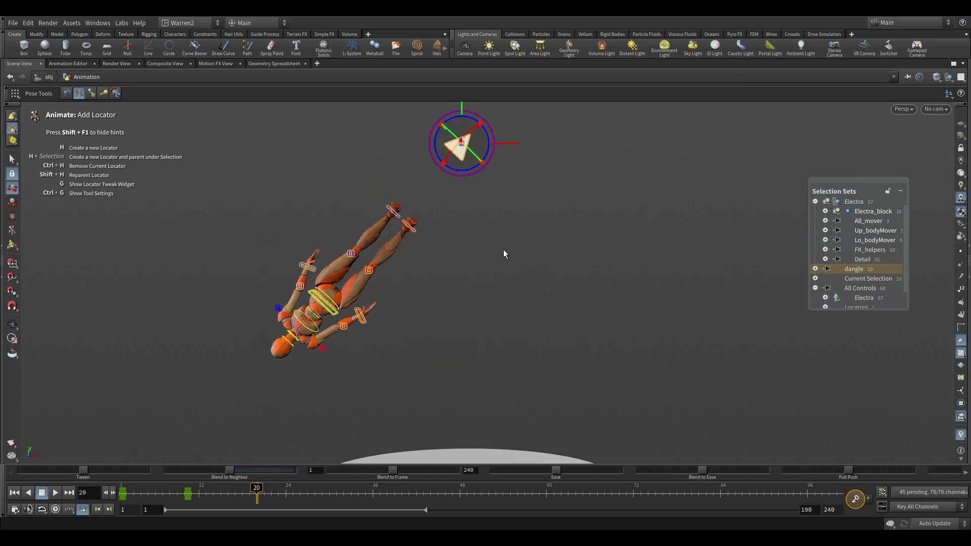
key("k")
Toggle the dangle set's state marker, delete the key at frame 10, and key the interpolated pose there.
left_click(827, 269)
left_click_drag(214, 497, 185, 506)
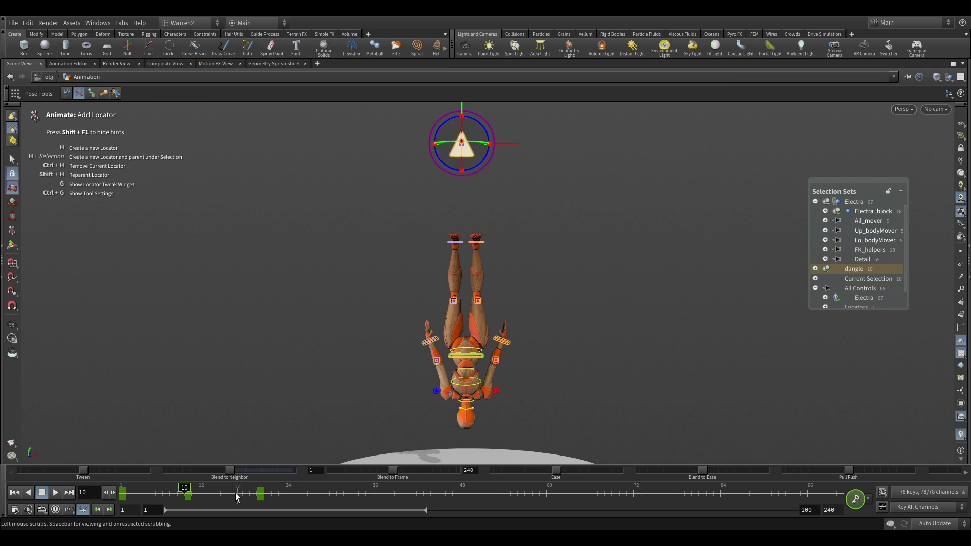
left_click(188, 497)
key("Delete")
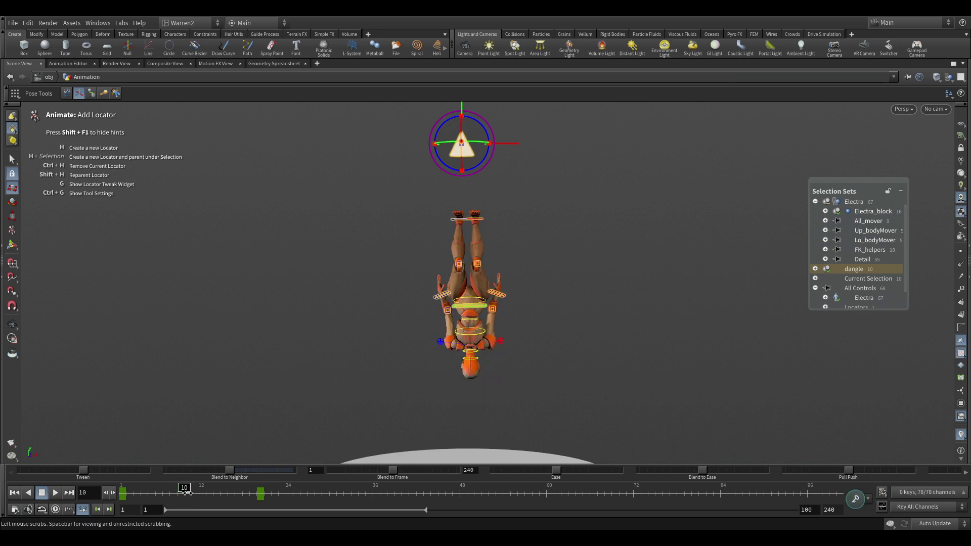
mouse_move(186, 488)
left_mouse_down()
mouse_move(121, 488)
mouse_move(262, 503)
mouse_move(228, 491)
mouse_move(113, 490)
mouse_move(200, 496)
mouse_move(185, 495)
left_mouse_up()
key("k")
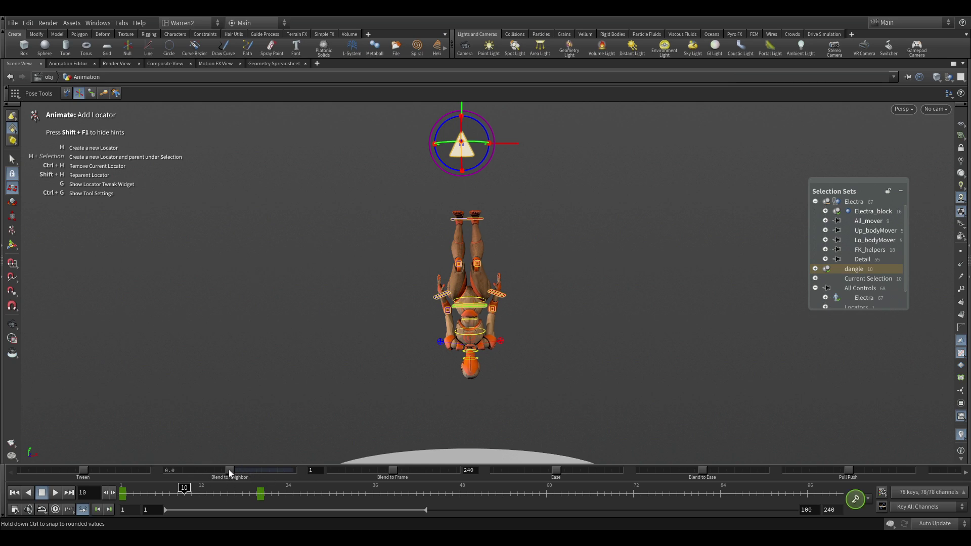
Blend frame 10 fully to the previous key's pose, rotate the locator about Z until the character hangs nearly vertical, and scrub to check.
left_click_drag(228, 469, 156, 469)
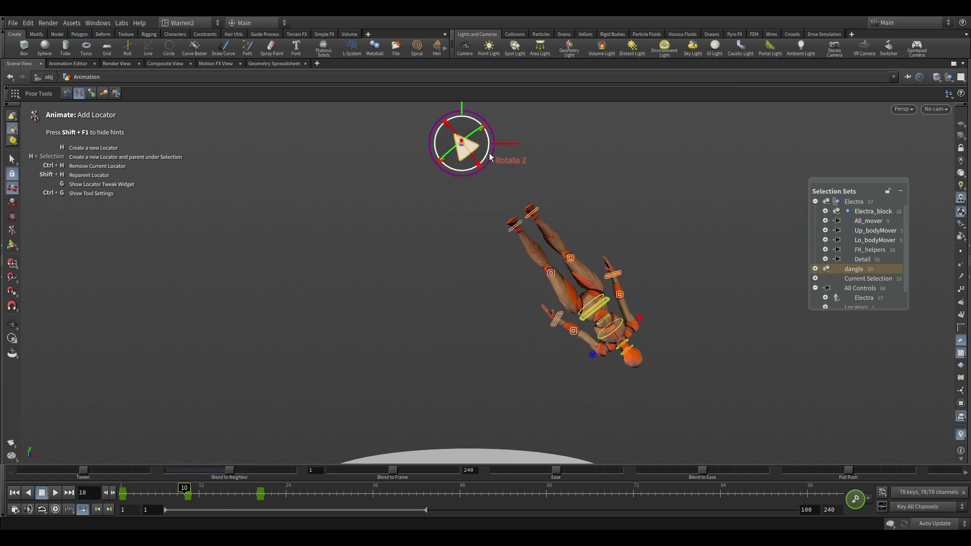
left_click_drag(490, 149, 478, 168)
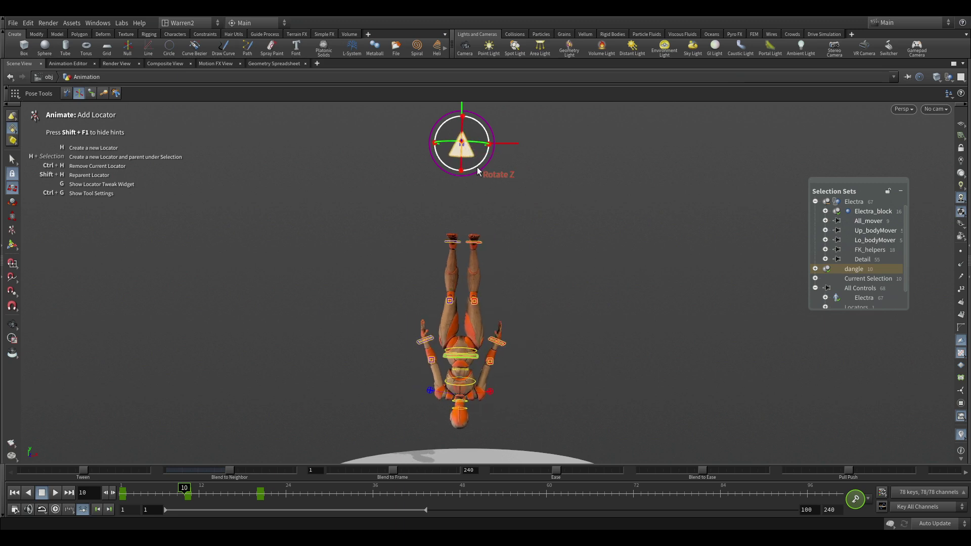
left_click_drag(123, 487, 193, 471)
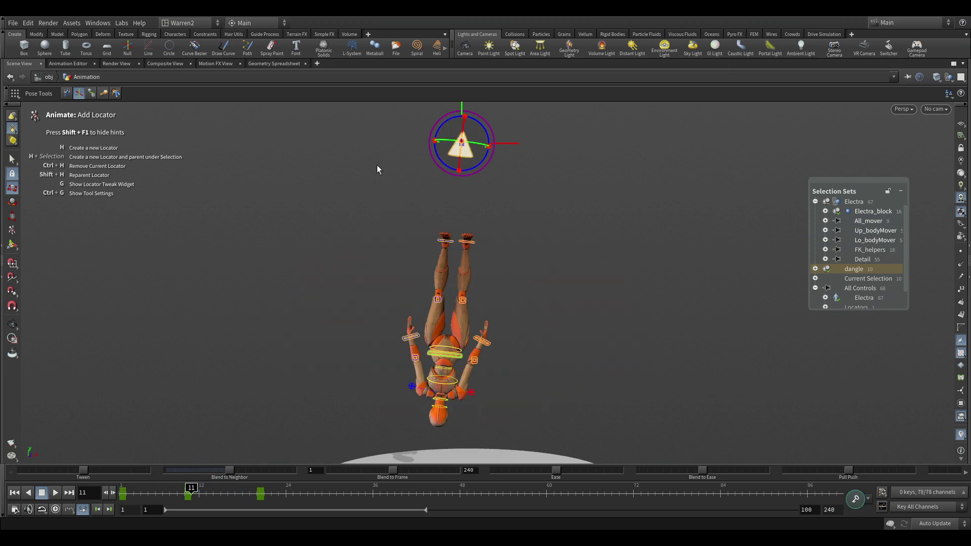
Switch from the Add Locator tool to the Animate tool and return to frame 10.
key("c")
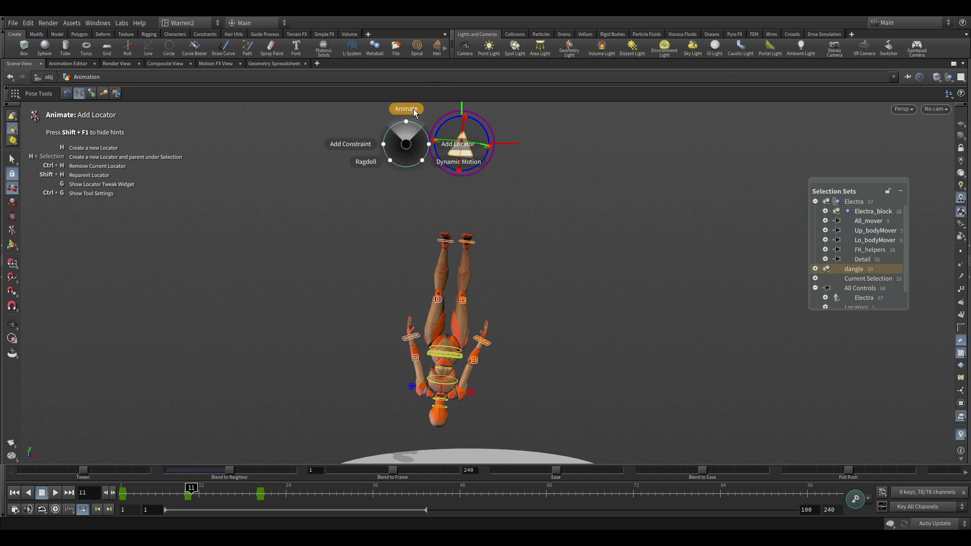
left_click(414, 109)
mouse_move(194, 487)
left_mouse_down()
mouse_move(124, 486)
mouse_move(188, 483)
left_mouse_up()
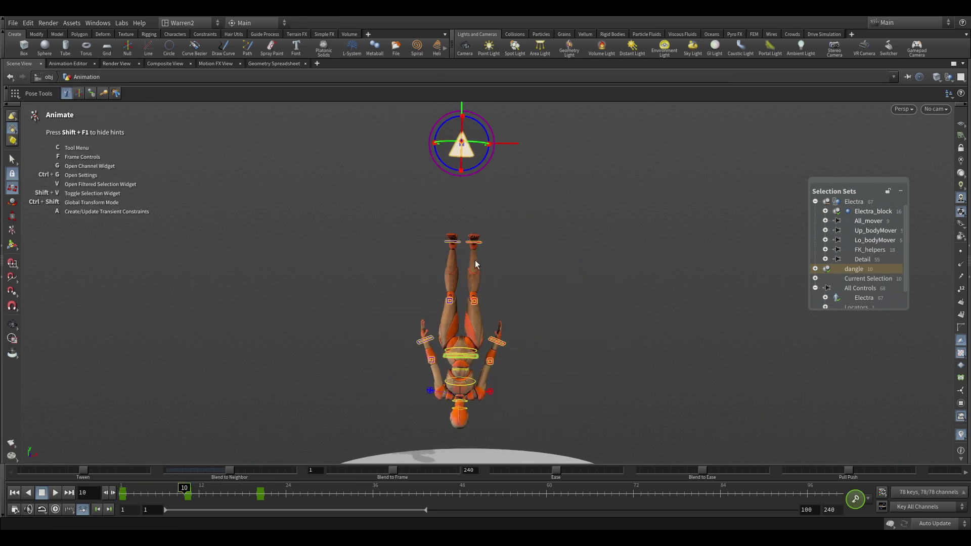
Try rotating the Lo_bodyMover controls at frame 10 so the legs tilt to the right, and scrub to frame 13.
left_click(888, 242)
left_click_drag(487, 341, 486, 330)
mouse_move(184, 488)
left_mouse_down()
mouse_move(141, 489)
mouse_move(184, 490)
left_mouse_up()
left_click_drag(480, 327, 493, 319)
left_click_drag(166, 489, 206, 489)
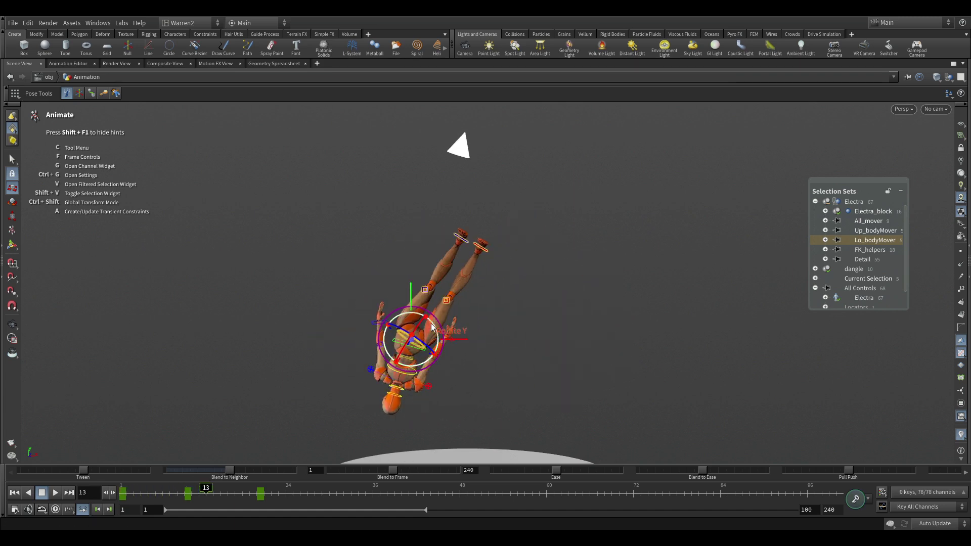
Try rotating the lower-body controls about Y at frame 13, select only the locator, and scrub back to frame 10.
left_click_drag(435, 326, 419, 313)
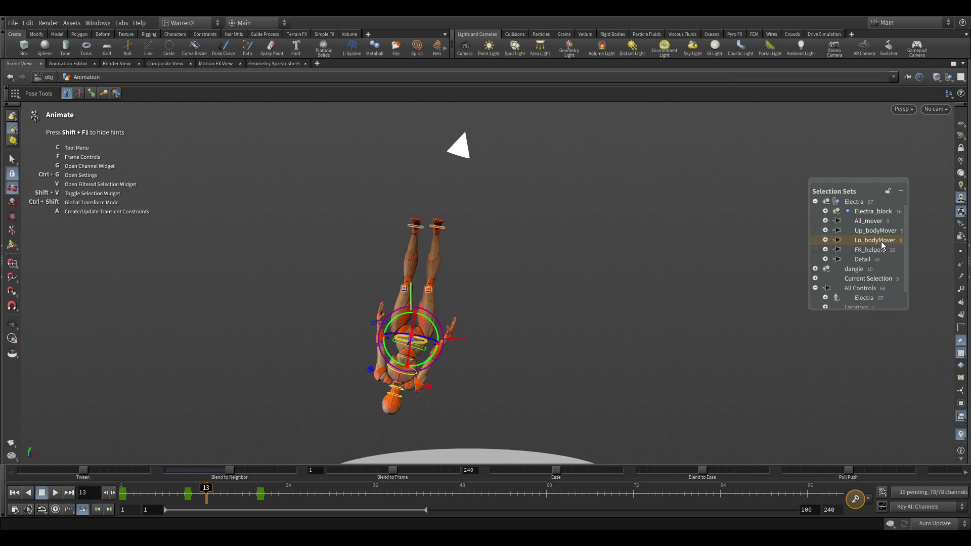
left_click(862, 259)
left_click(449, 161)
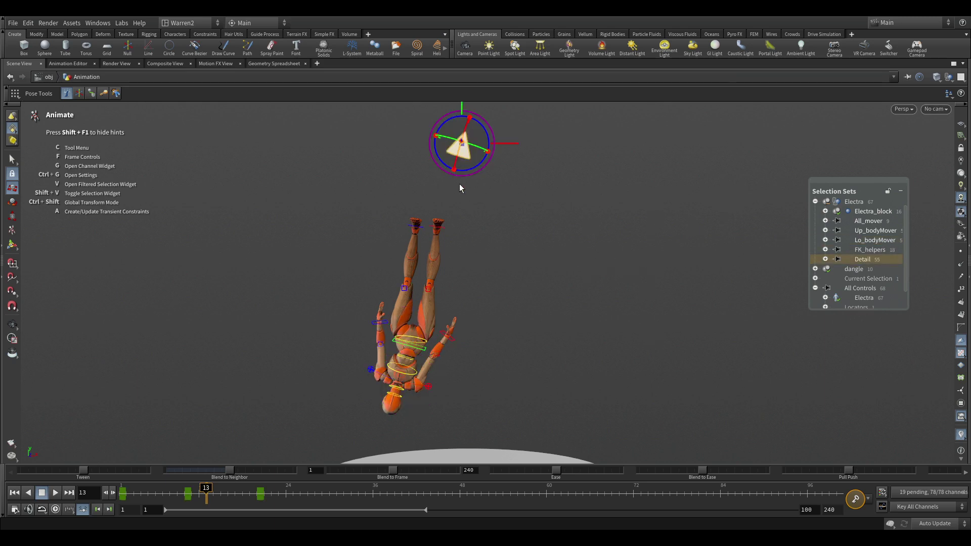
left_click_drag(212, 486, 194, 487)
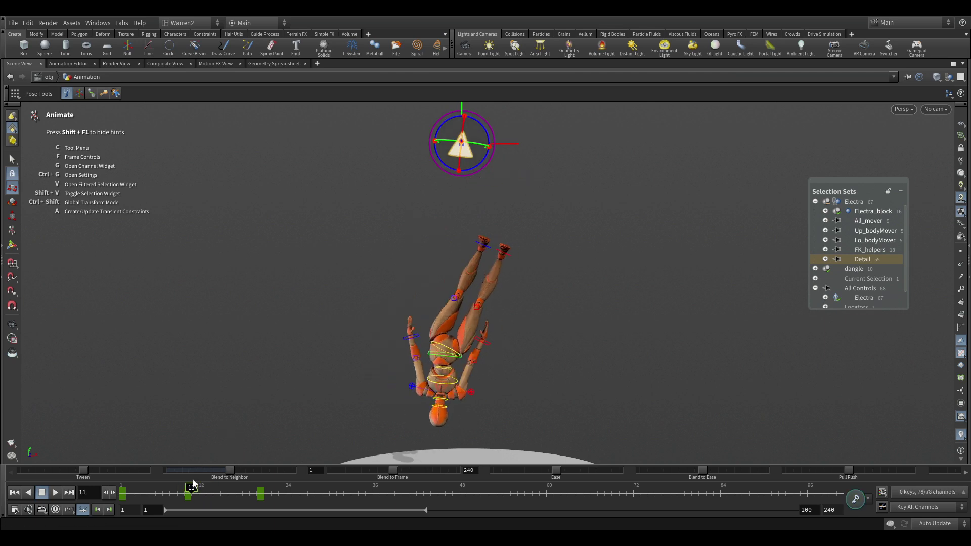
left_click_drag(193, 489, 186, 488)
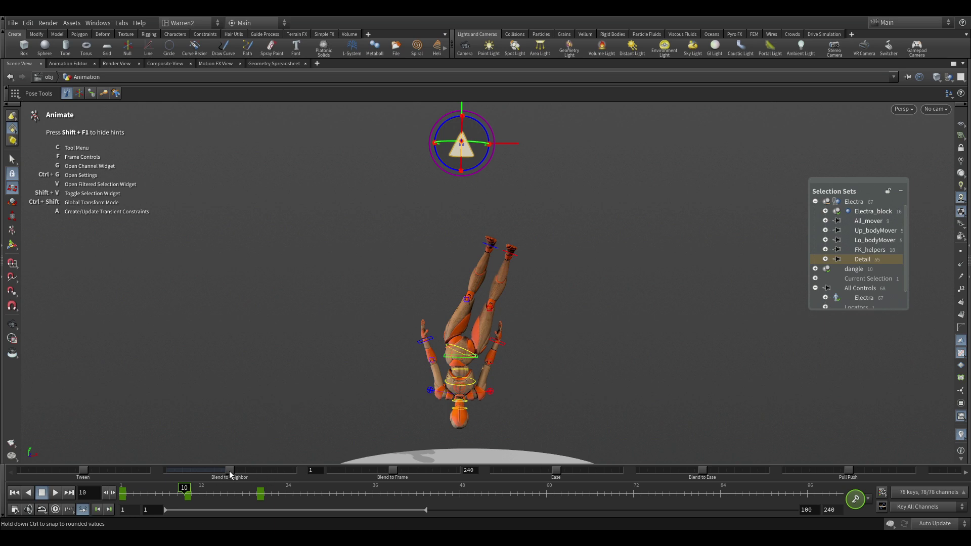
Select the dangle set, blend frame 10 fully to the previous key again, and rotate the locator about Z to straighten the hanging pose.
left_click(859, 269)
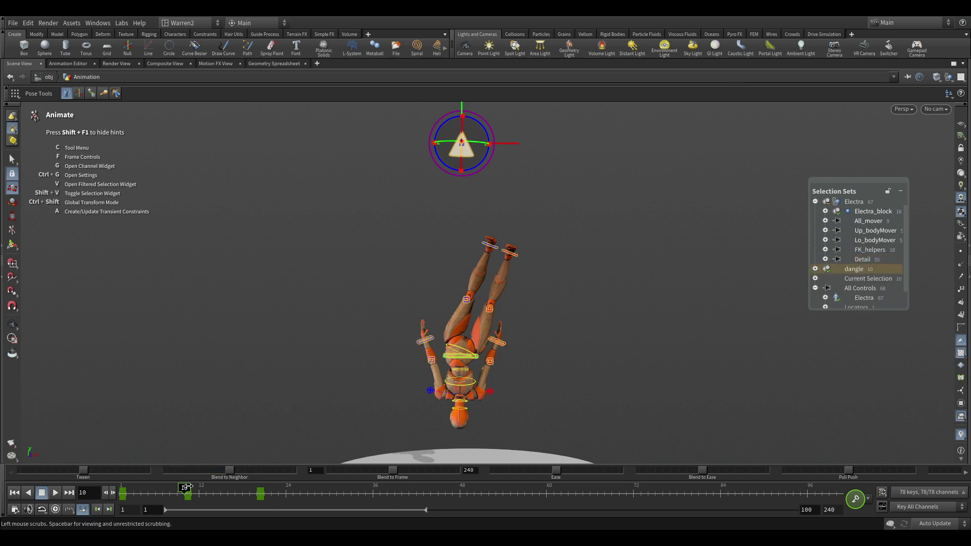
left_click_drag(226, 468, 156, 463)
left_click_drag(490, 150, 482, 165)
At frame 15, blend the dangle controls to -100 with Blend to Neighbour, rotate the locator to swing the character left, and scrub through the motion.
left_click_drag(191, 498, 226, 515)
left_click_drag(234, 471, 119, 470)
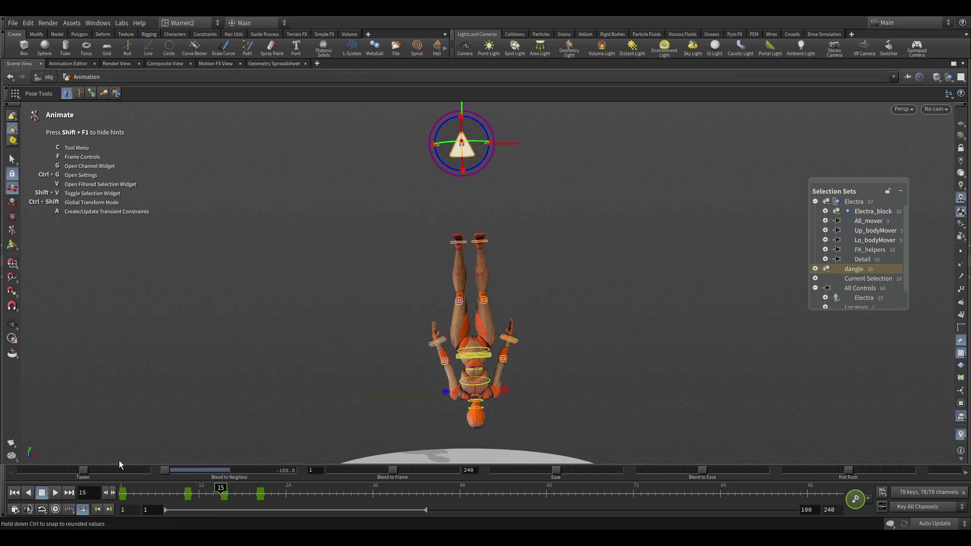
left_click_drag(489, 151, 476, 170)
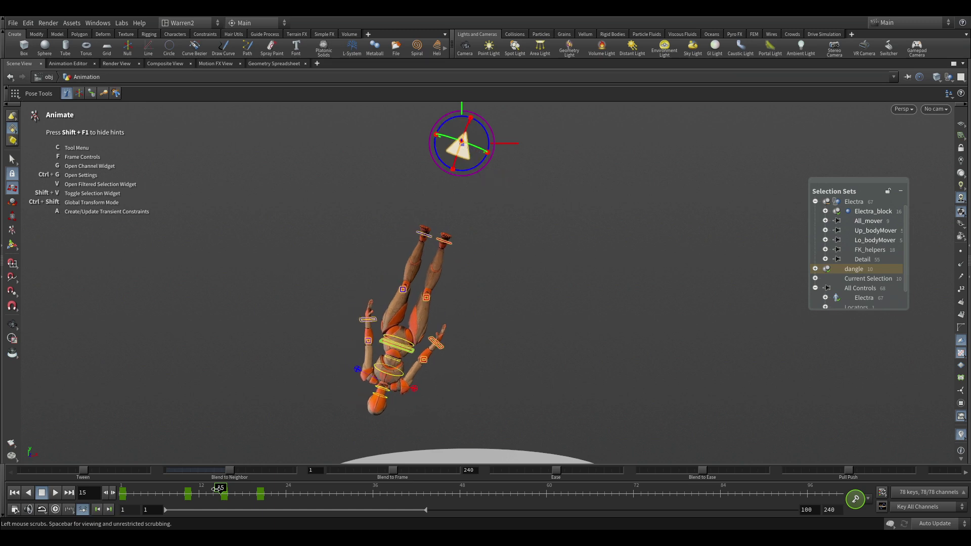
left_click_drag(221, 498, 126, 490)
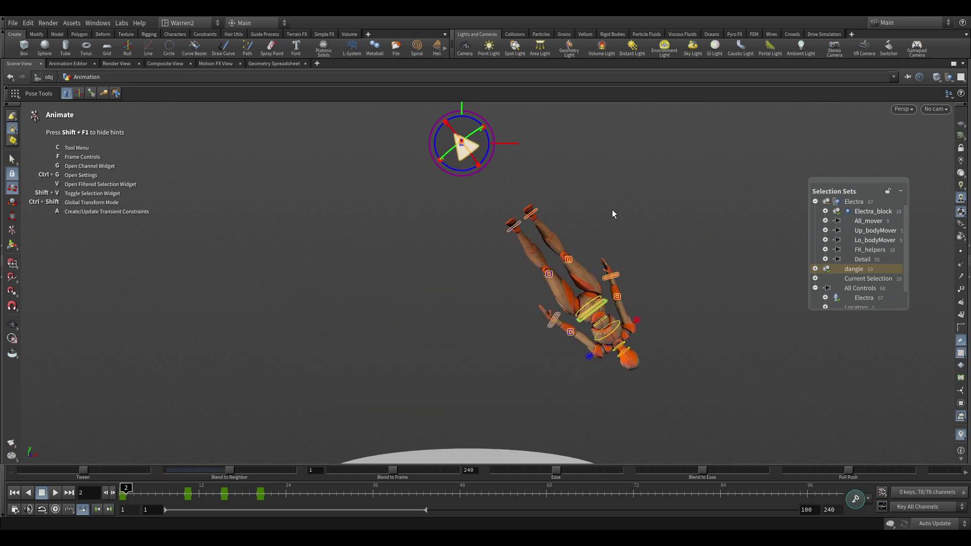